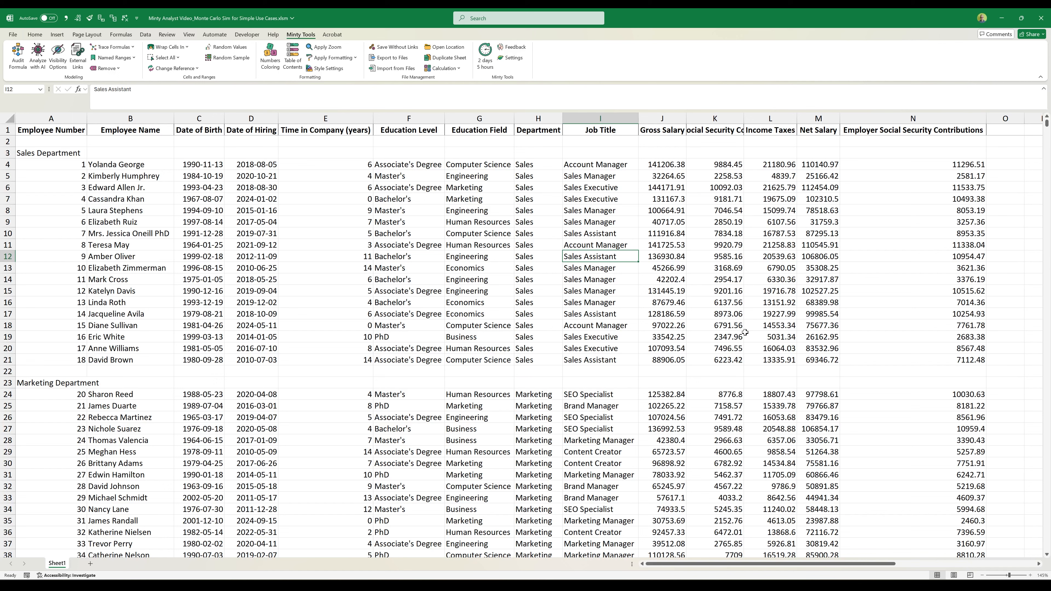
- Enter the heading "Monte Carlo Simulation" in cell S1 and make it bold
click(601, 210)
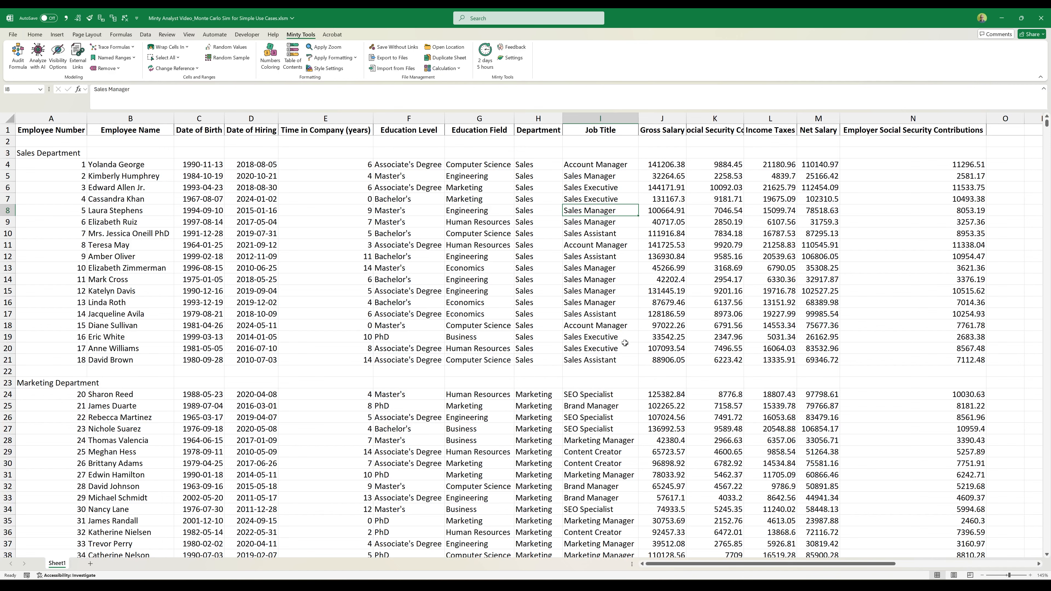
text(Mo)
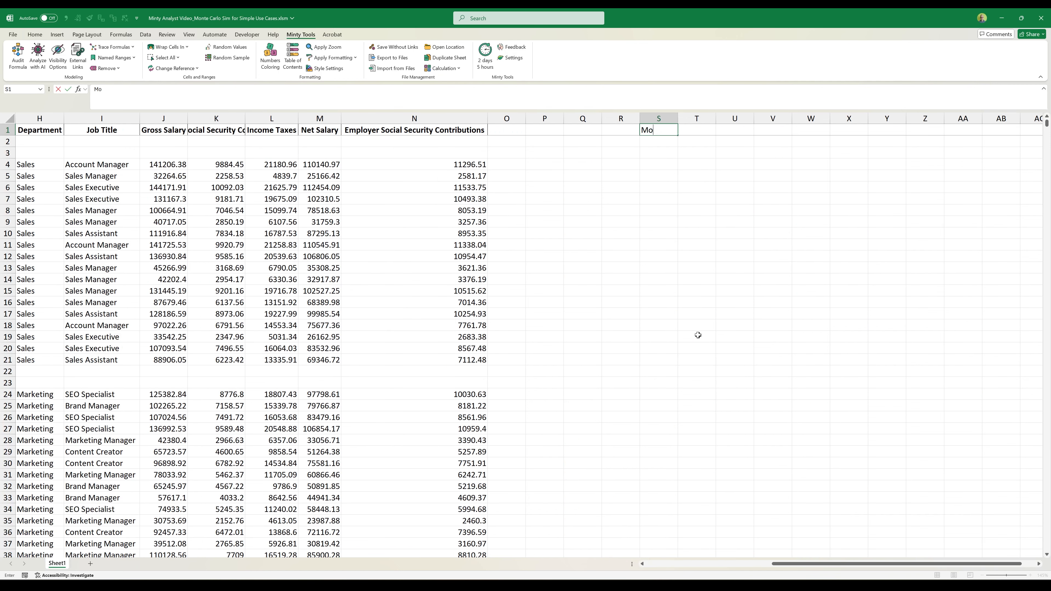
text(nte Carlo Simulati)
text(on)
key(Return)
key(Up)
key(ctrl+b)
key(Down)
key(Down)
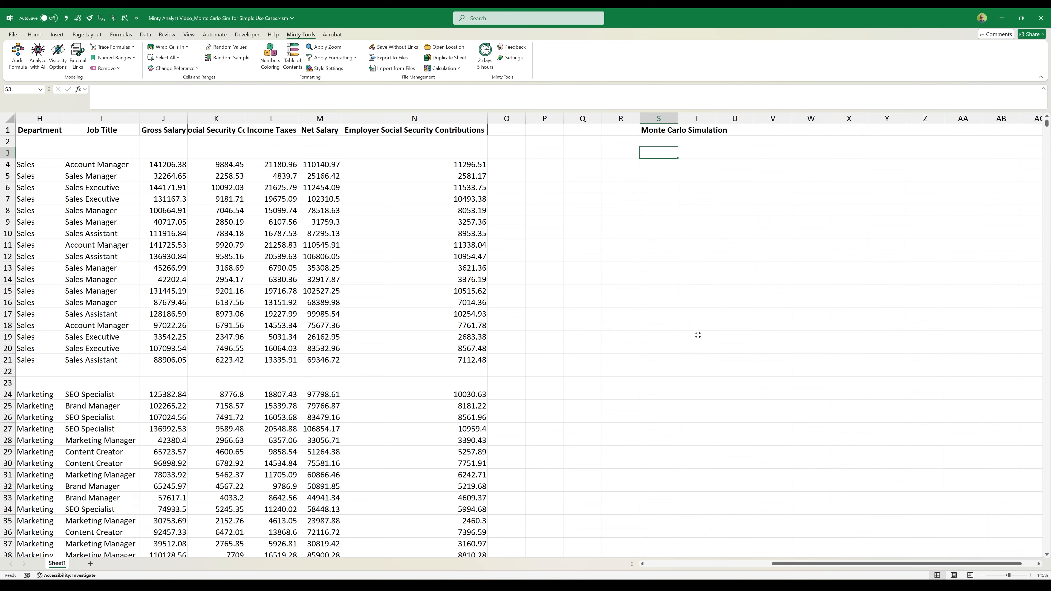
- Enter the label "Participation" in S3 and "yes/no" in U3
text(Participation)
key(Return)
key(Up)
key(Right)
key(Right)
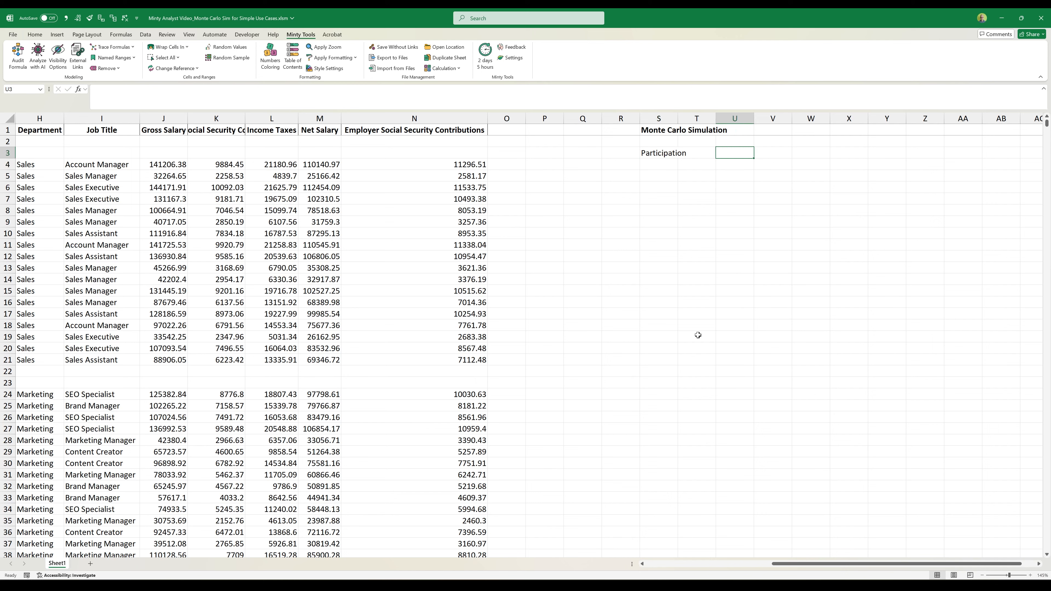
text(yes/no)
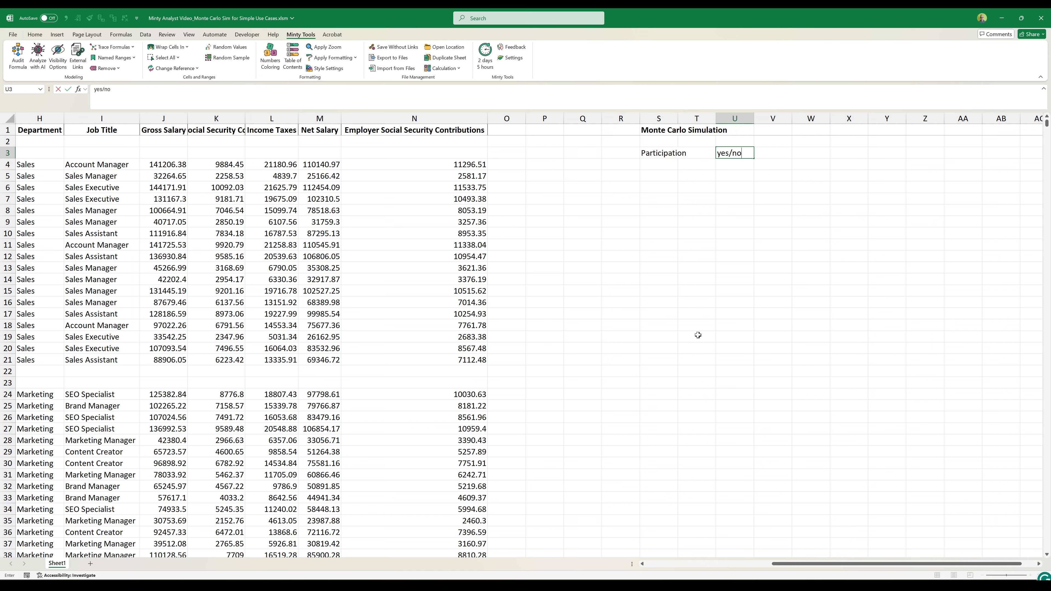
key(Return)
- Add the heading "Chance %" in V3, beside the yes/no heading
key(Up)
key(Right)
text(Chenc)
key(BackSpace)
key(BackSpace)
key(BackSpace)
text(ance %)
key(Return)
- List the participation outcomes "yes" in U4 and "no" in U5
key(Left)
text(yr)
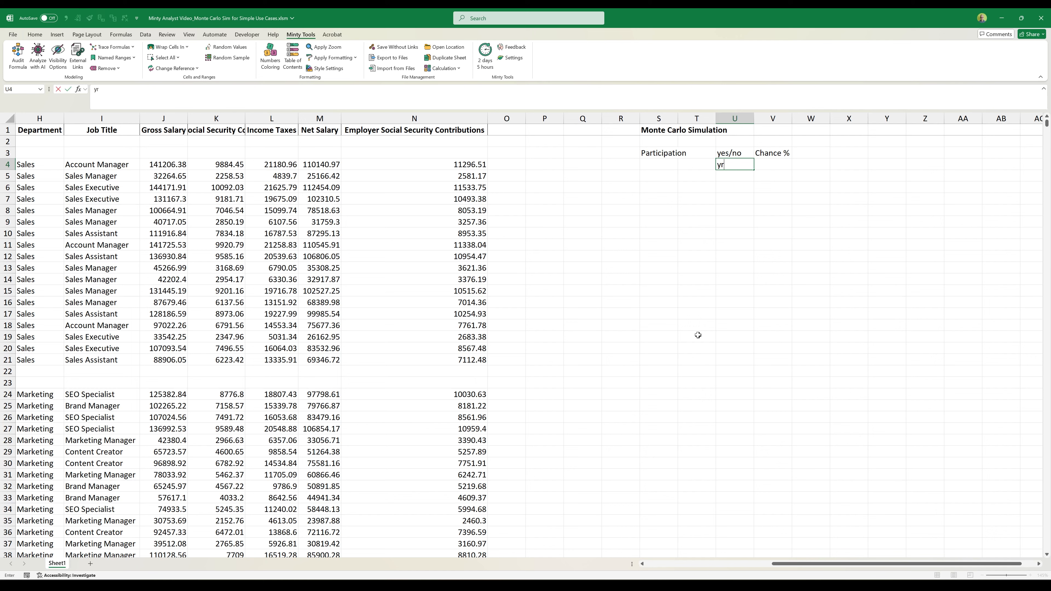
text(es)
key(BackSpace)
key(Return)
text(no)
key(Return)
key(Up)
key(Up)
key(Right)
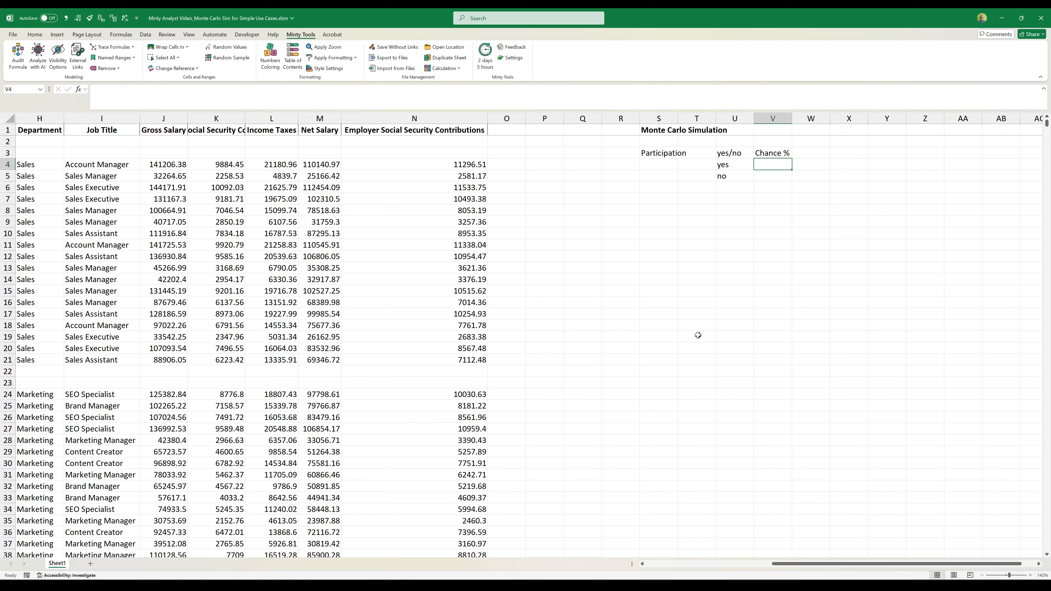
- Set the chance of yes to 65% in V4 and calculate the chance of no in V5 as =1-V4
text(65%)
key(Return)
text(=1-)
key(Up)
key(Return)
key(Up)
key(Left)
key(Left)
key(Right)
key(Up)
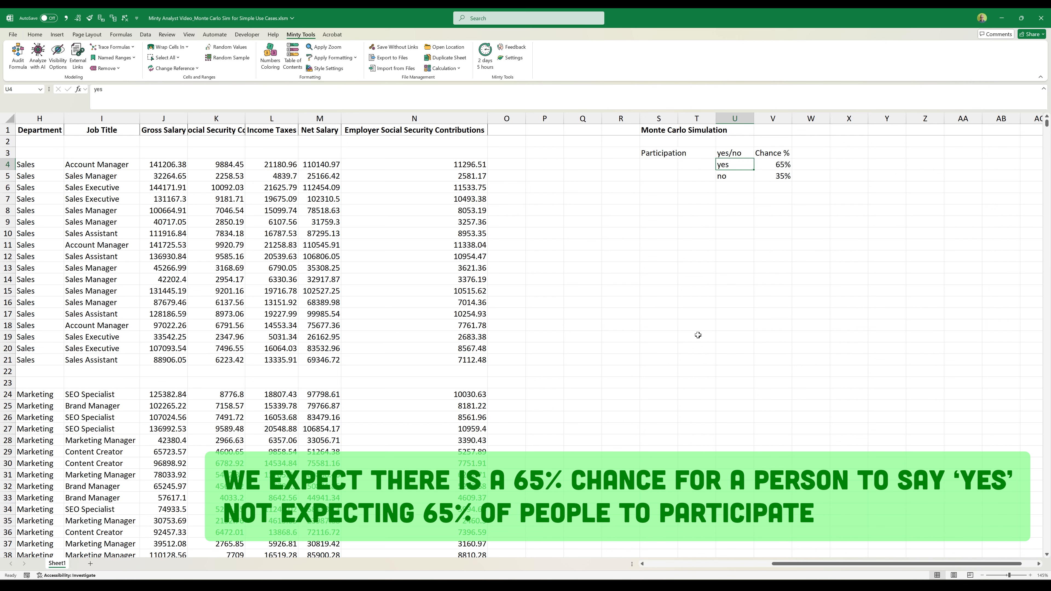
- Enter the label "Decrease" in S8, below the participation block
key(Down)
key(Down)
key(Down)
key(Down)
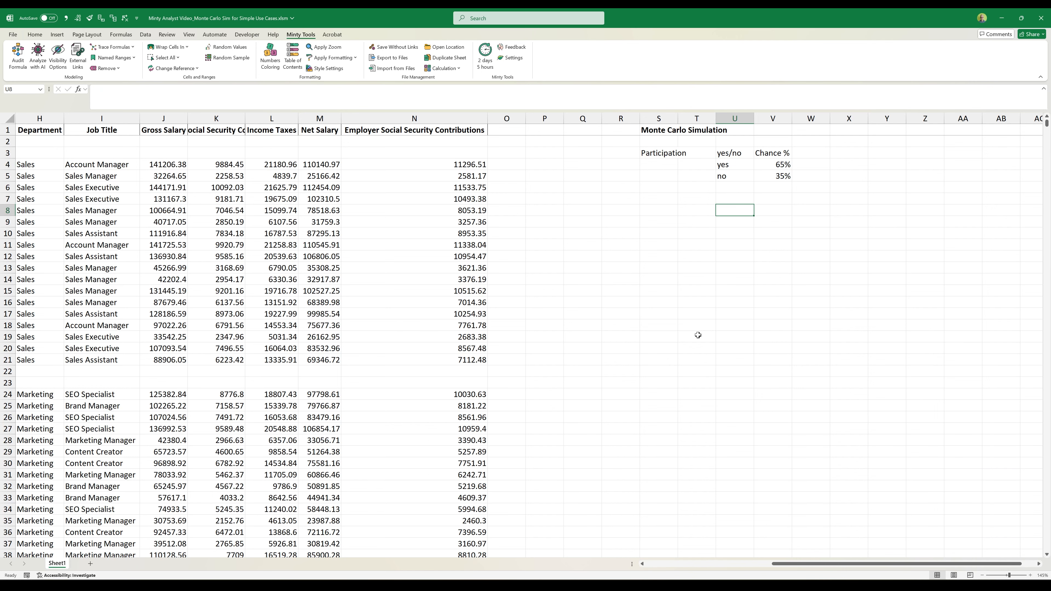
key(Left)
key(Left)
text(Decrease)
key(Return)
key(Up)
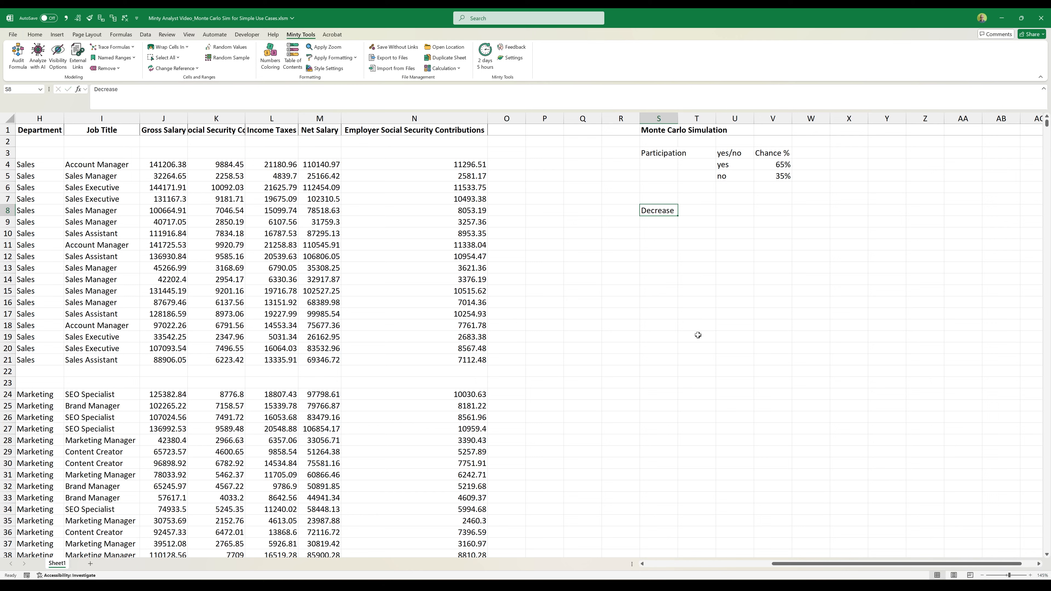
- Enter the decrease range "20%-30%" in U8
key(Right)
key(Right)
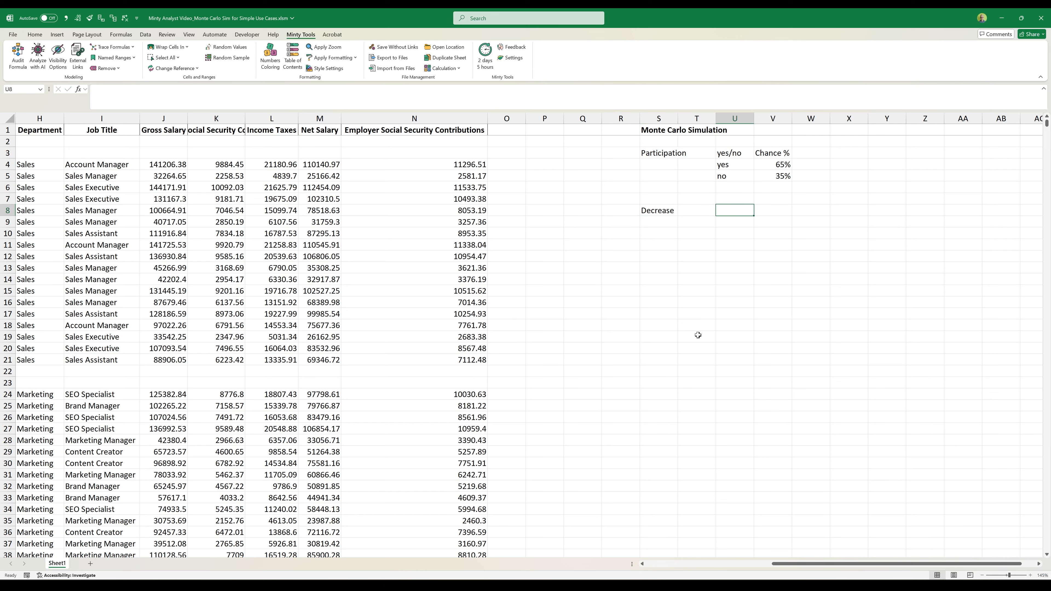
text(20%-)
text(30$)
text(%)
key(Return)
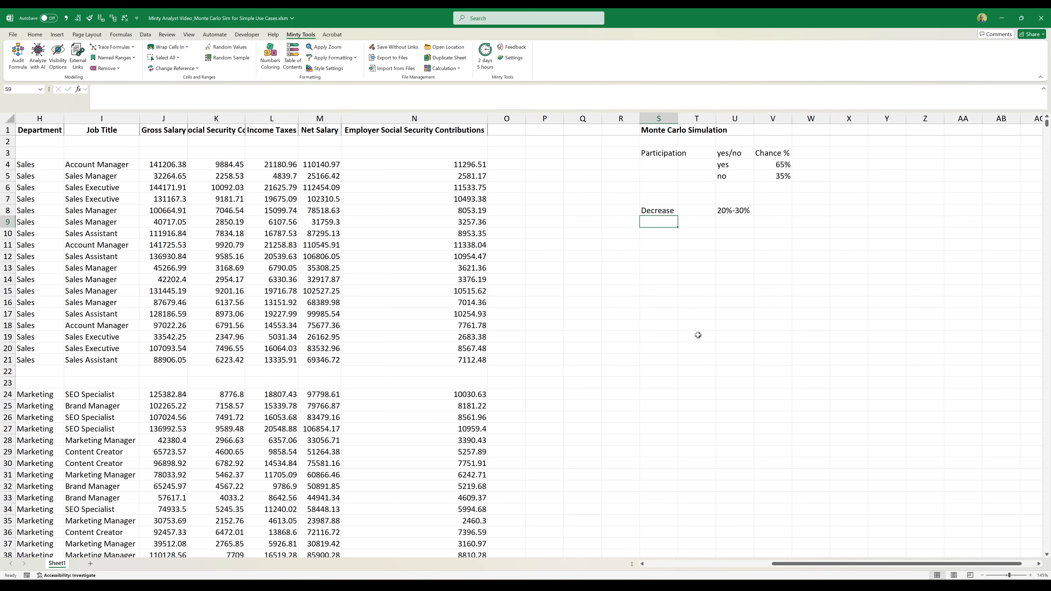
- Enter the label "Randbetween" in S9, under the Decrease label
text(Randbetw)
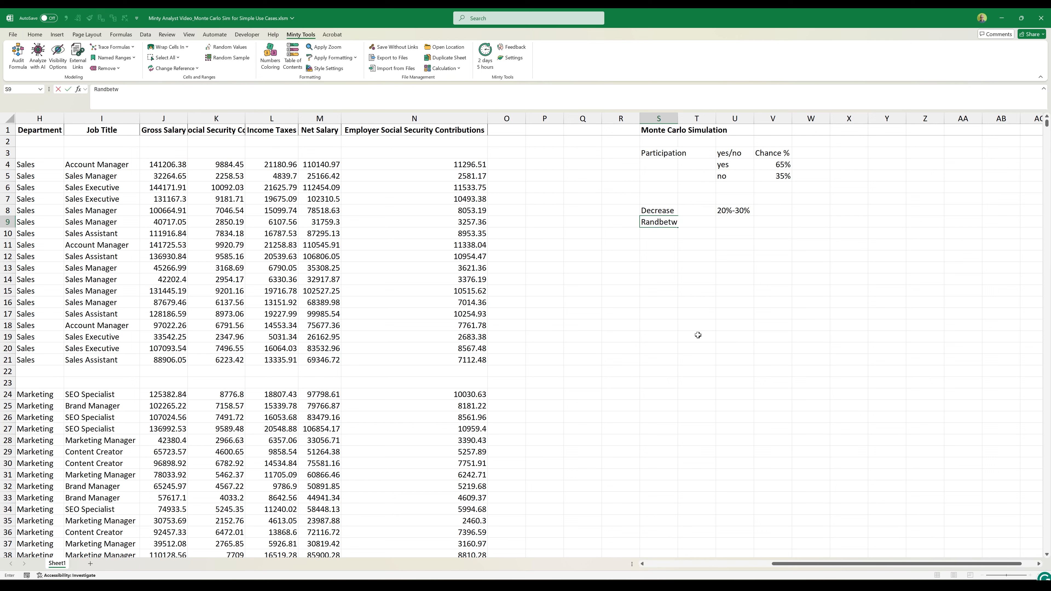
text(een)
key(Return)
key(Up)
key(Right)
key(Right)
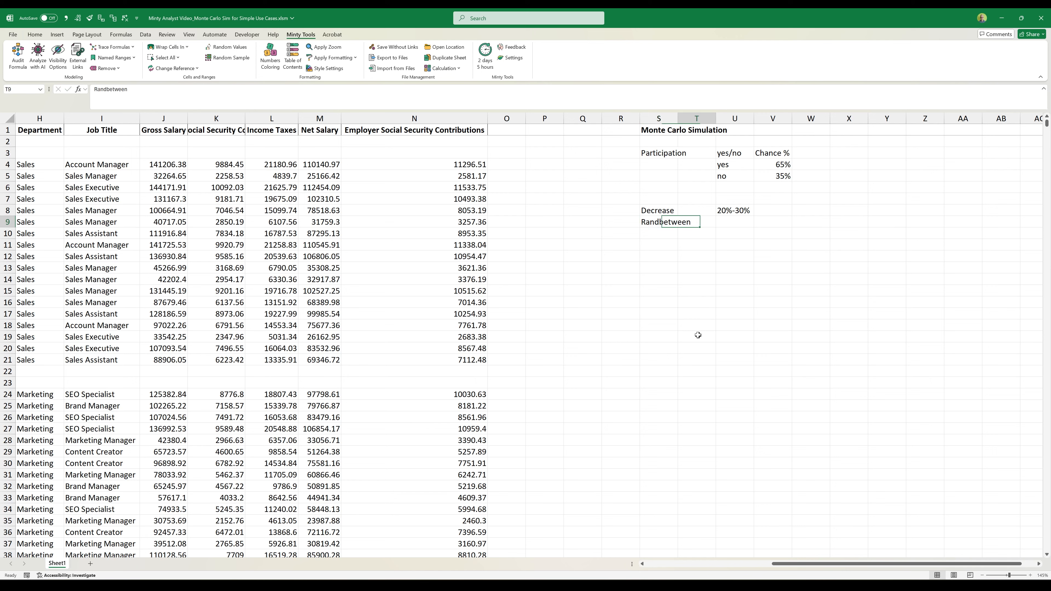
- Generate a random decrease in U9 with the formula =RANDBETWEEN(20,30)/100
text(=randbe)
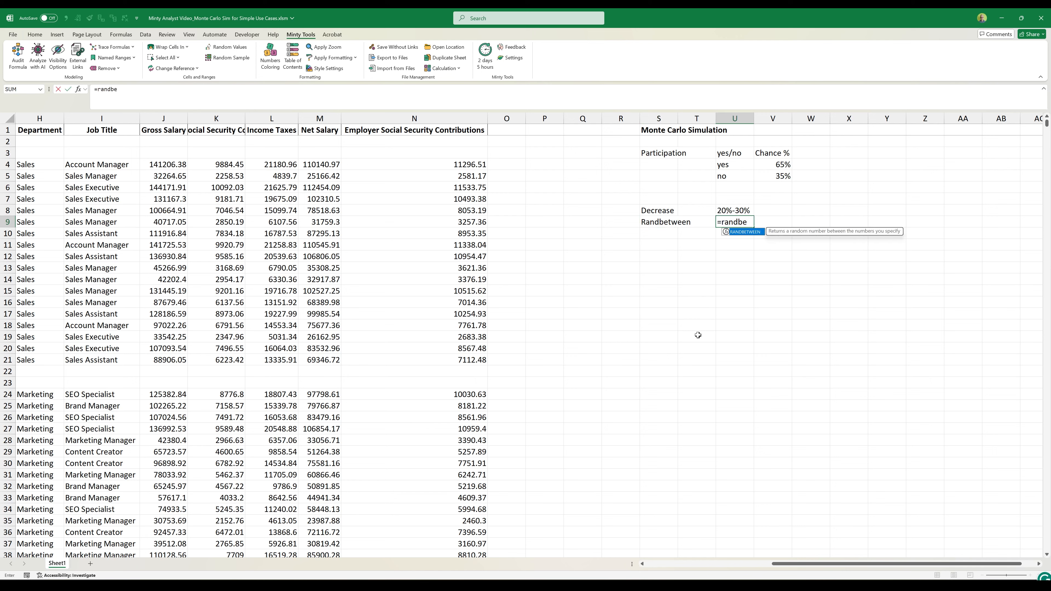
key(Tab)
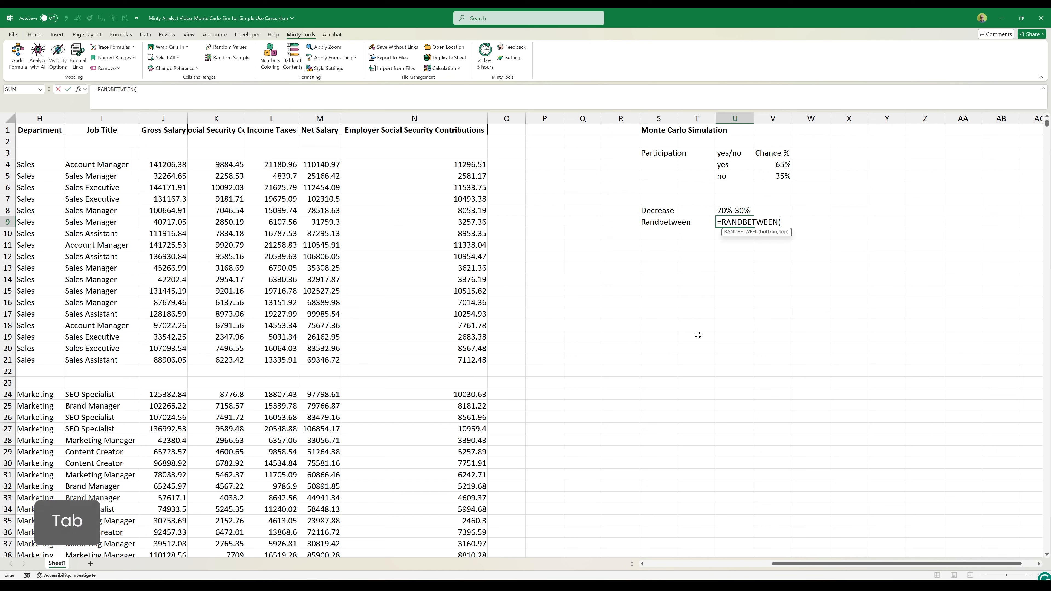
text(20,30)
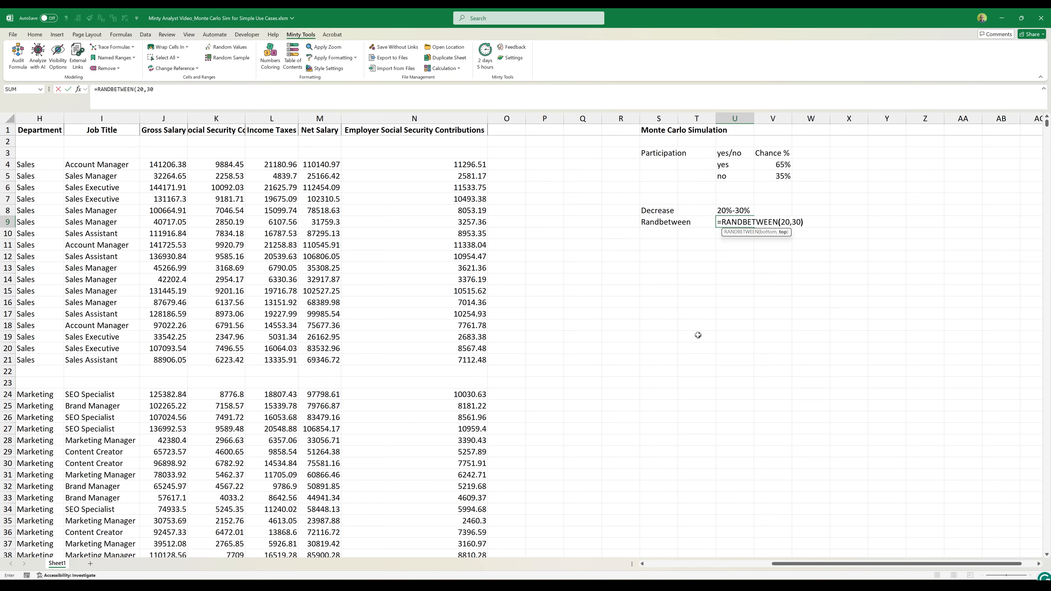
text()/10)
key(Return)
key(Up)
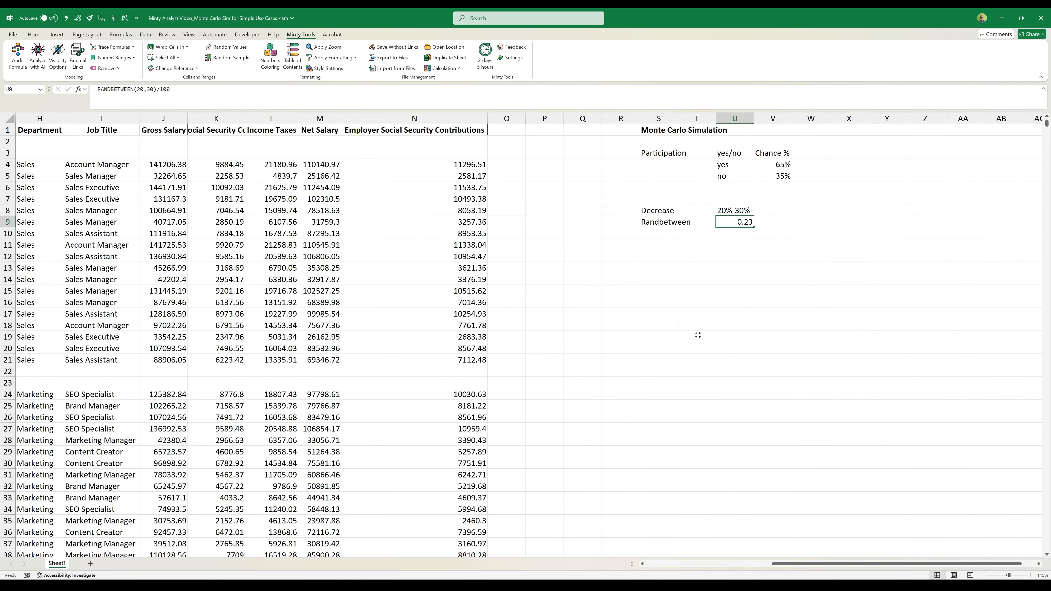
- Format the random decrease in U9 as a bold percentage without decimals
key(alt+h)
key(p)
key(alt+h)
key(0)
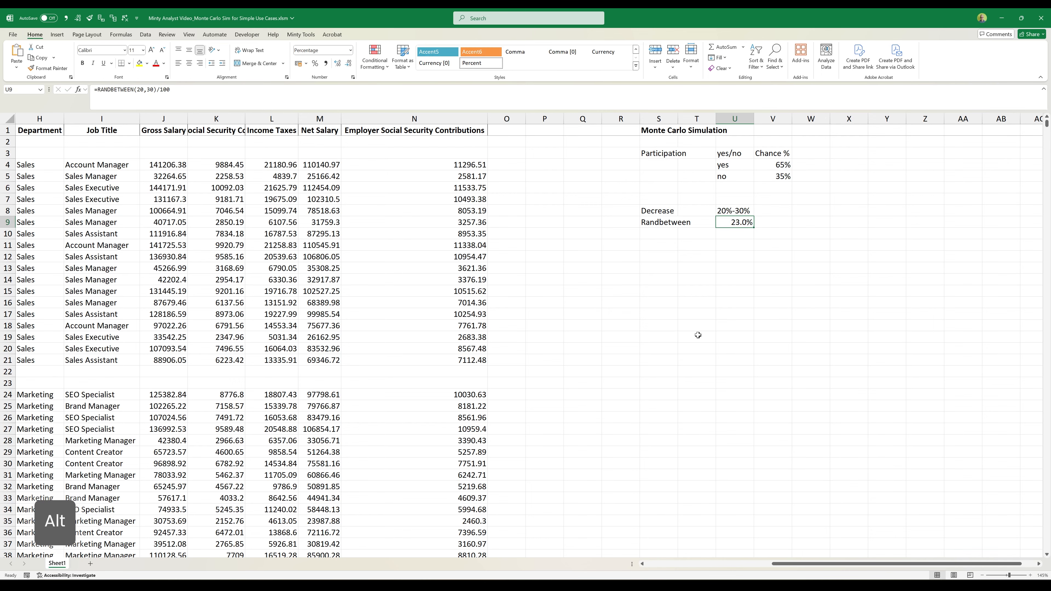
key(ctrl+z)
key(ctrl+b)
- Enter the column headings "Total Cost", "Participate?" and "Decrease" in X1, Y1 and Z1
click(775, 244)
scroll(784, 233, right, 2)
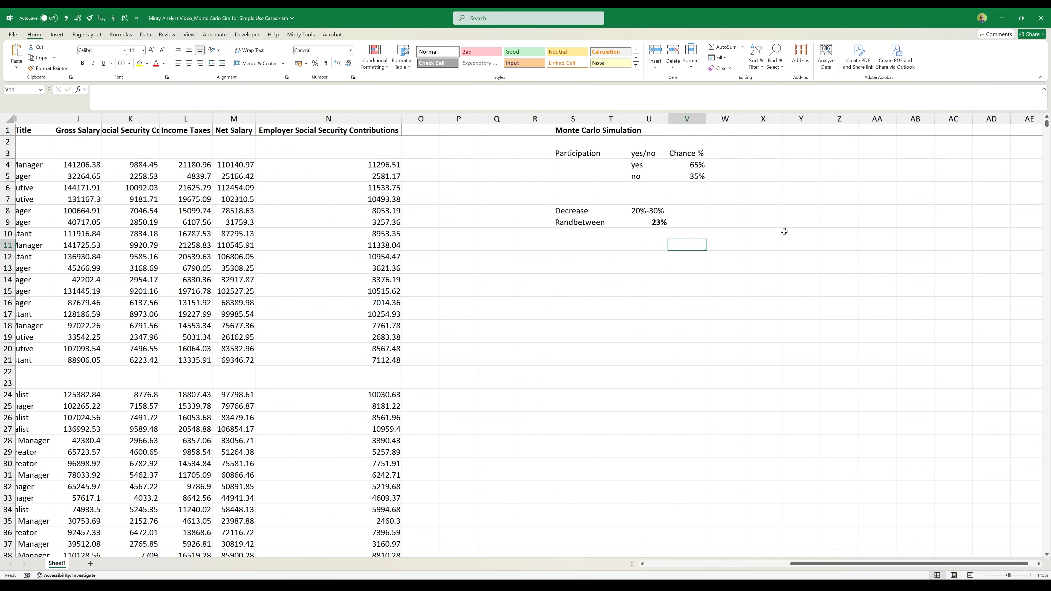
click(731, 133)
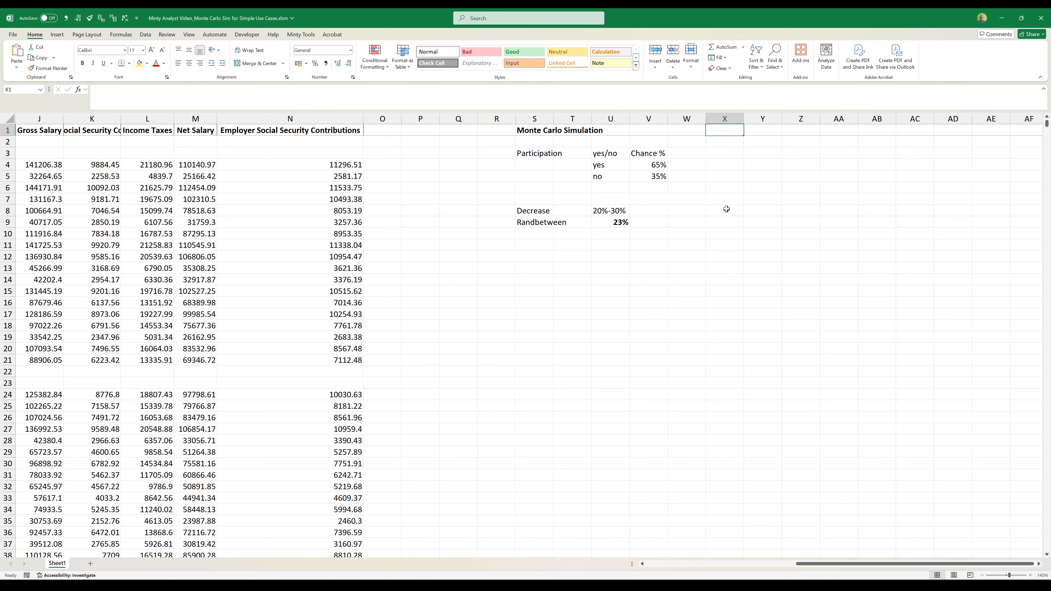
text(Total Cost)
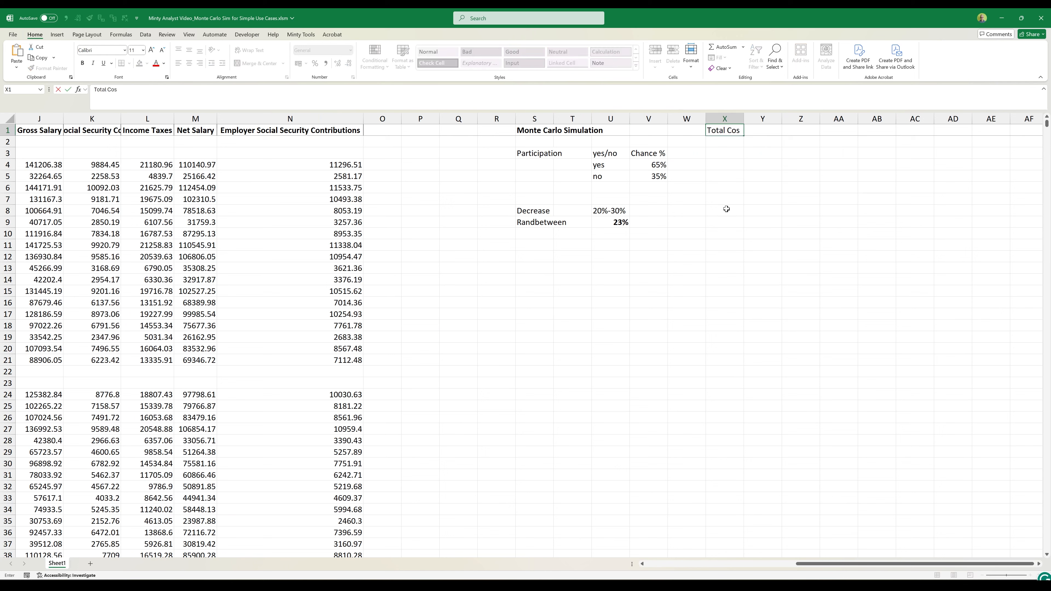
key(Return)
key(Up)
key(Right)
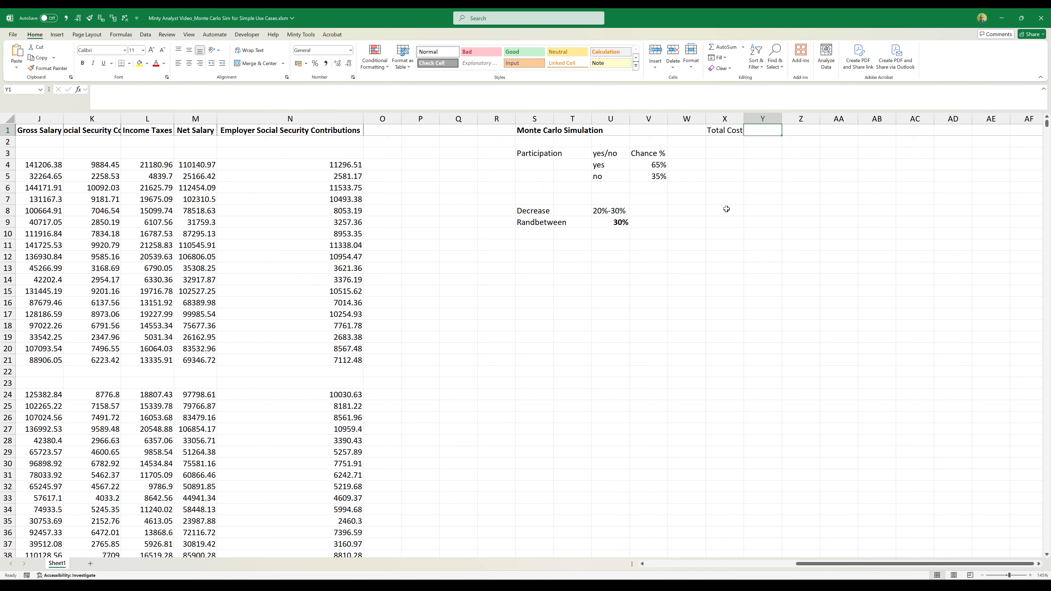
text(Participate?)
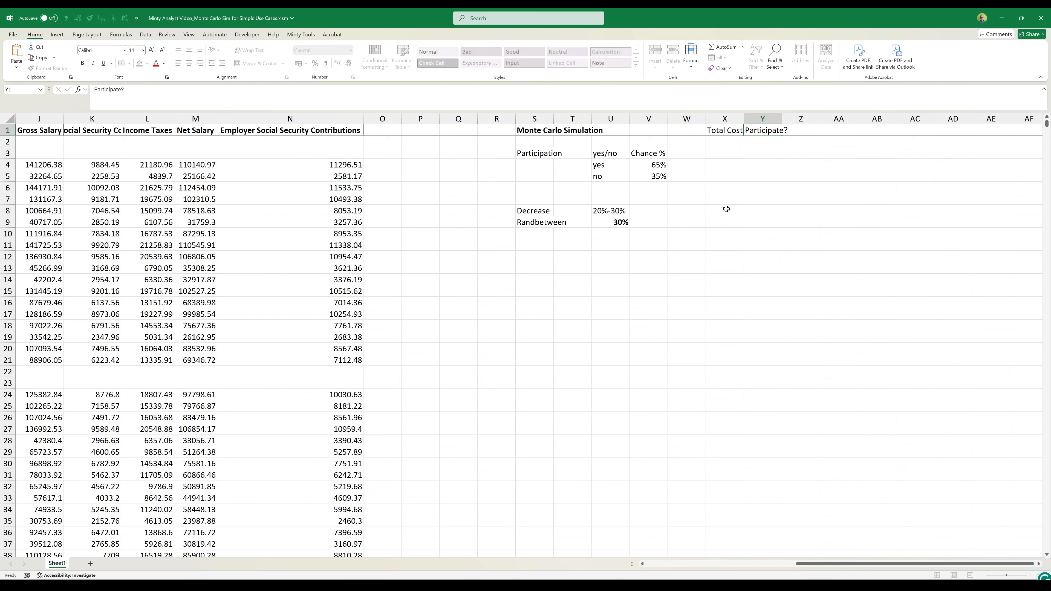
key(Tab)
text(Decrease)
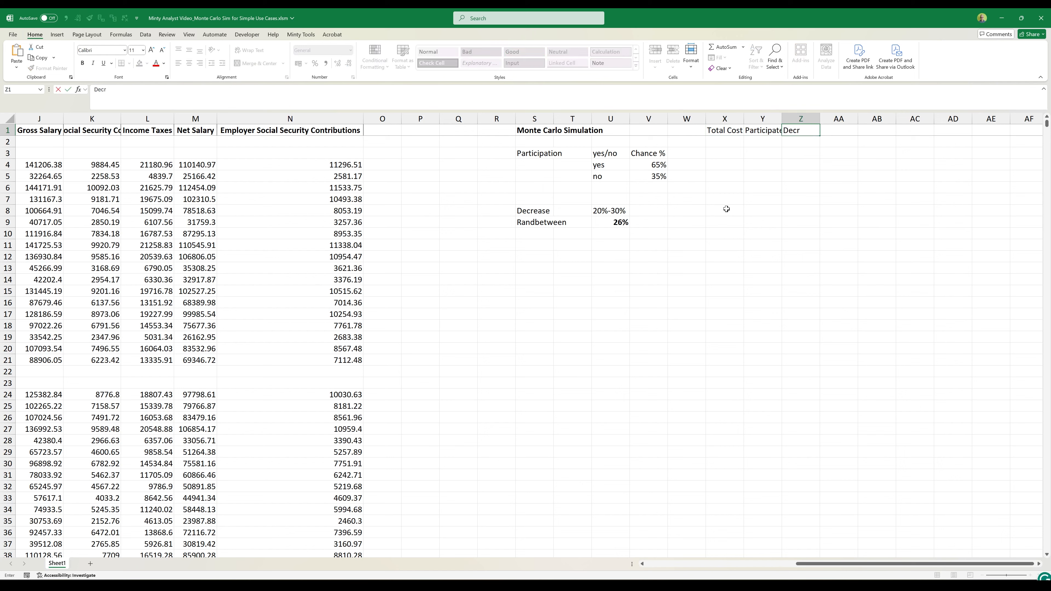
key(Return)
- Make the headings in X1:Z1 bold and fit the widths of columns X to Z to their text
key(Up)
key(ctrl+b)
key(Left)
key(ctrl+b)
key(Left)
key(ctrl+b)
key(Down)
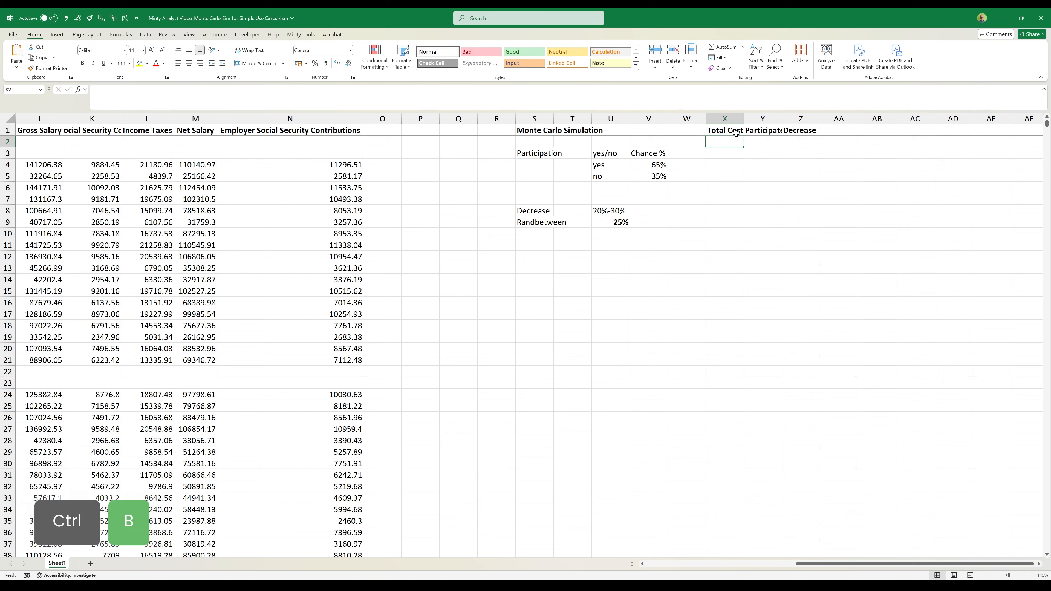
double_click(743, 118)
double_click(783, 118)
double_click(830, 119)
- Start an IF formula in X2 that tests with ISNUMBER whether N2 contains a number
click(719, 155)
click(728, 140)
text(=if)
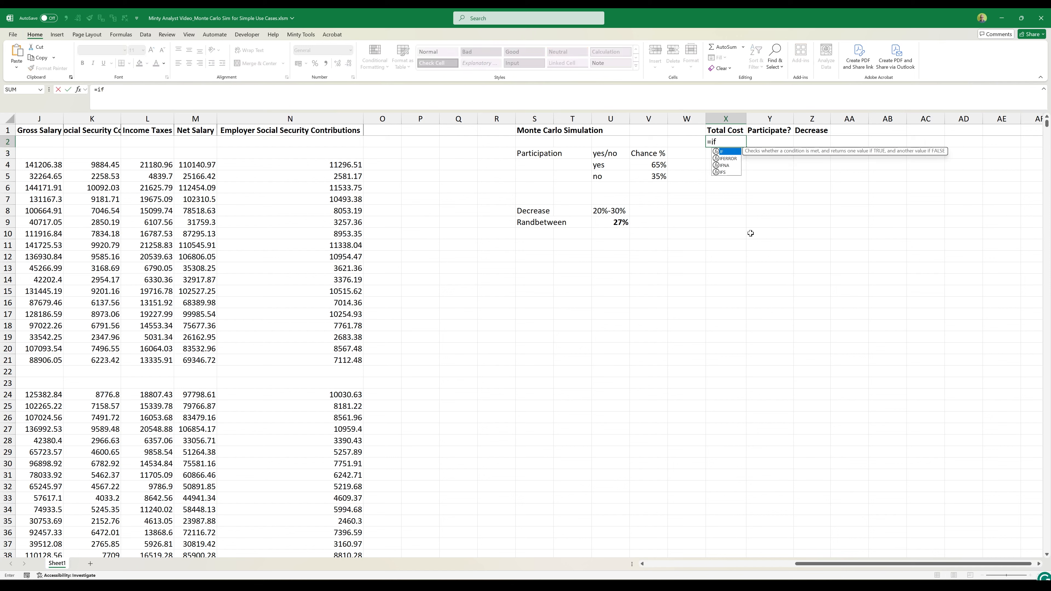
key(Tab)
text(isn)
key(Tab)
key(Left)
key(Left)
key(Left)
key(Left)
key(Left)
key(Left)
key(Left)
key(Left)
key(Left)
key(Left)
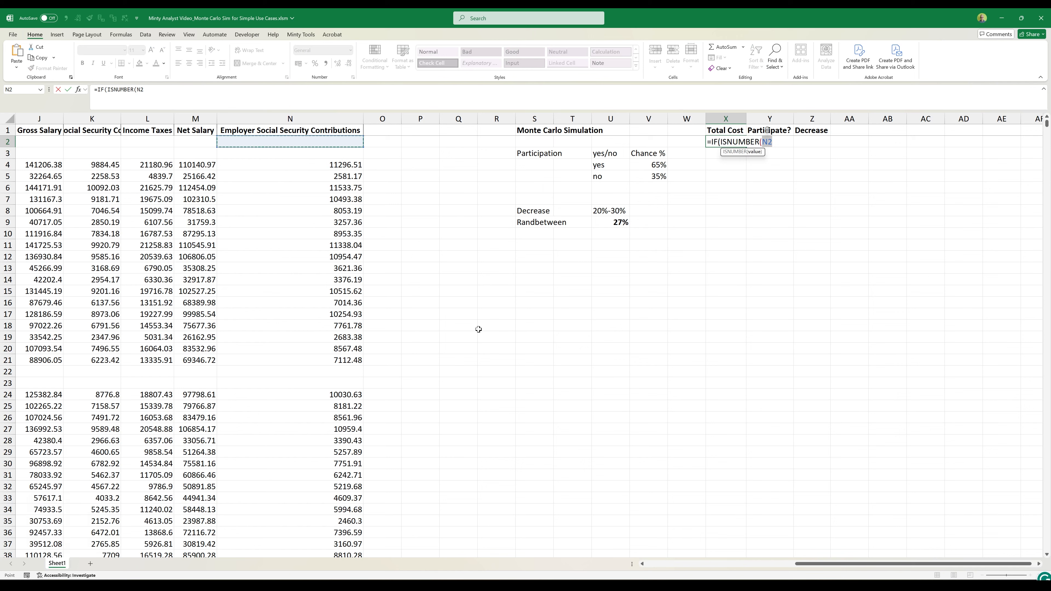
text(),)
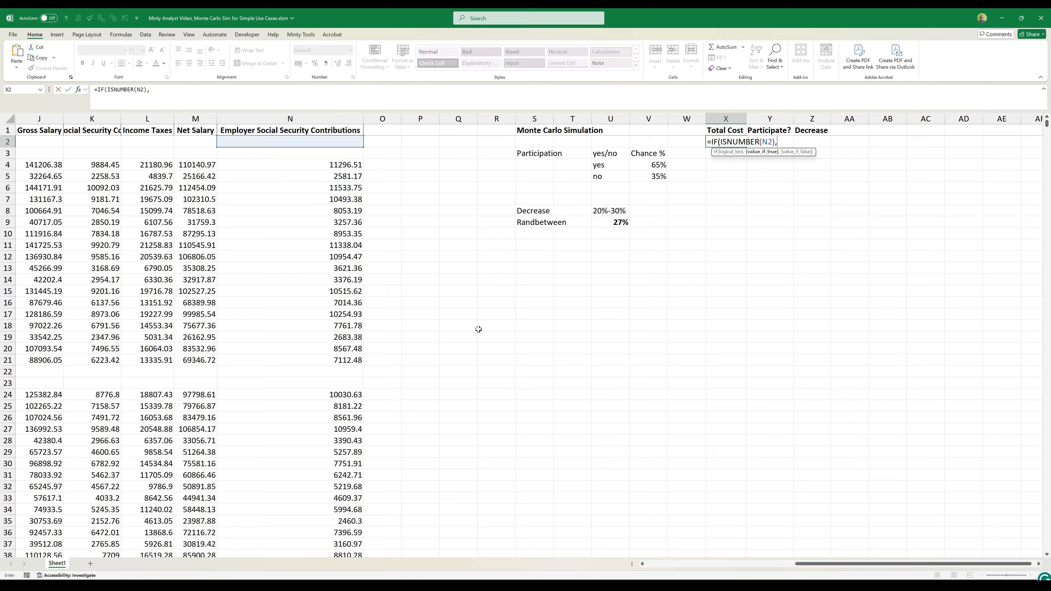
- Complete the IF formula in X2 to return J2+N2 when the test is true and an empty string otherwise
scroll(479, 329, left, 5)
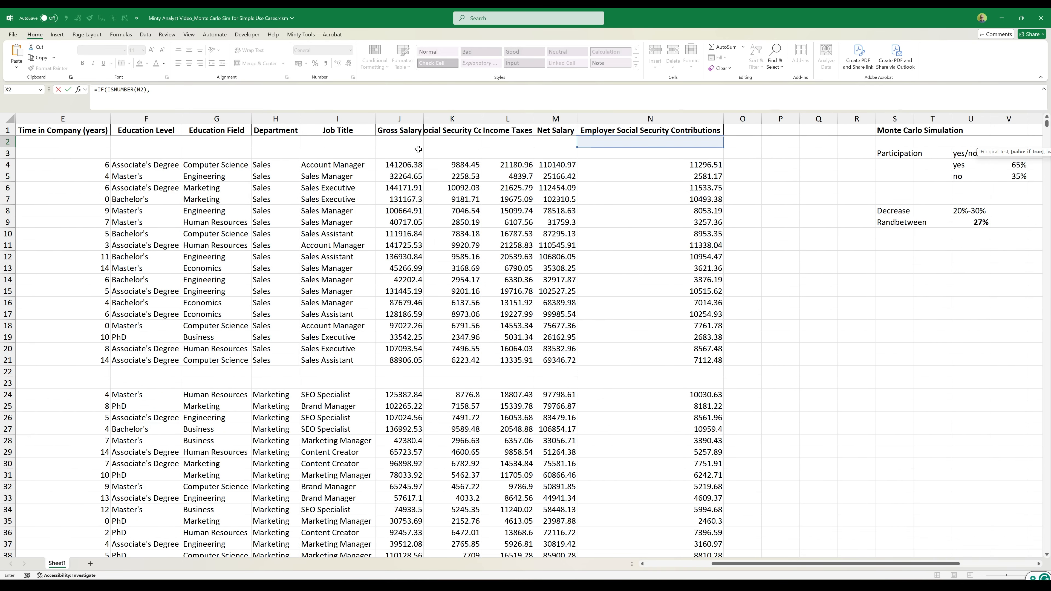
click(413, 143)
text(+)
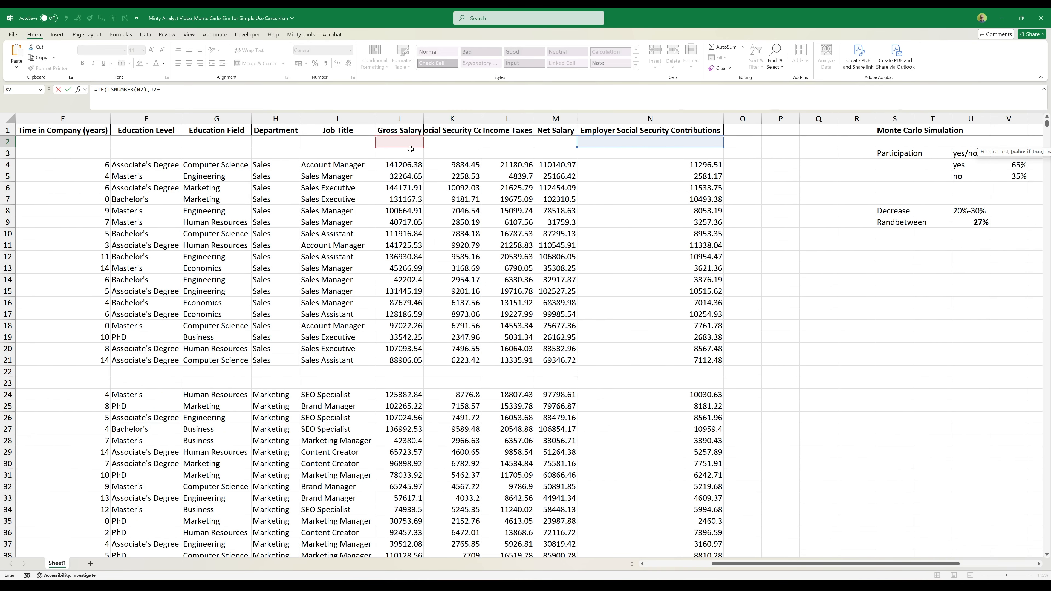
click(606, 140)
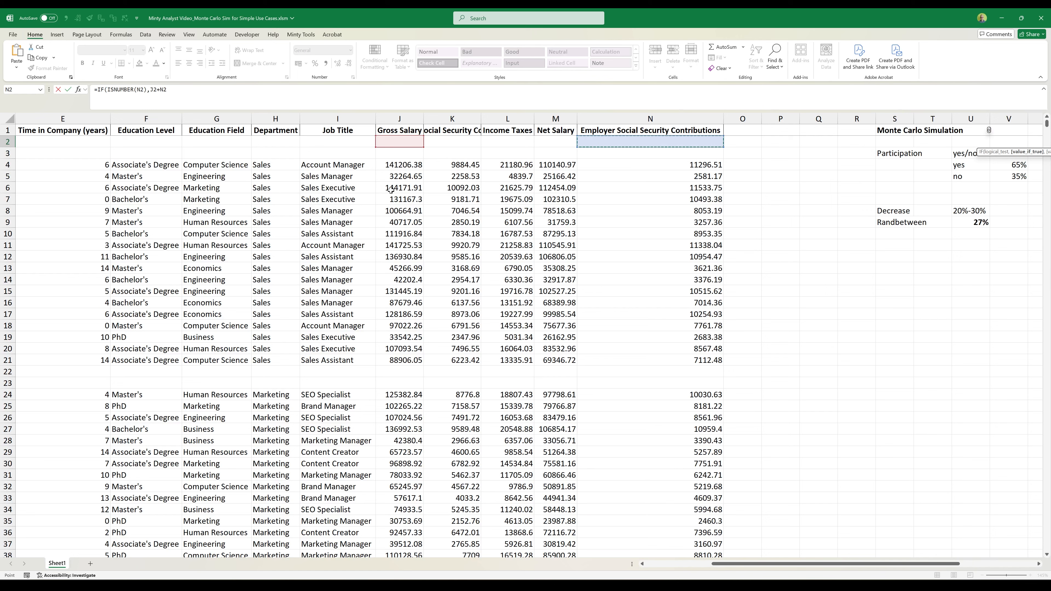
scroll(812, 247, right, 3)
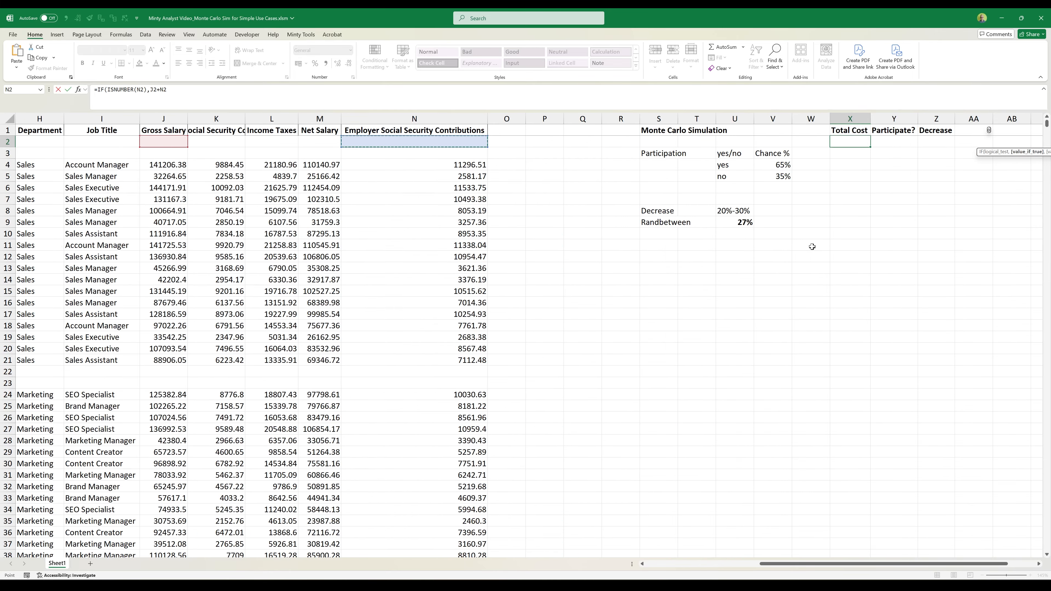
scroll(812, 247, right, 3)
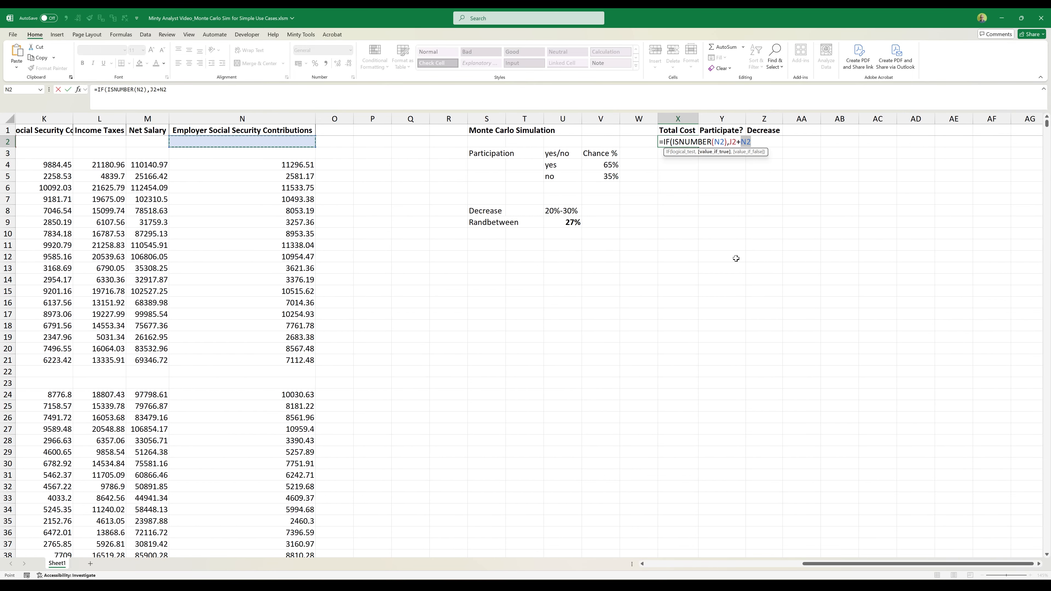
text(,"")_)
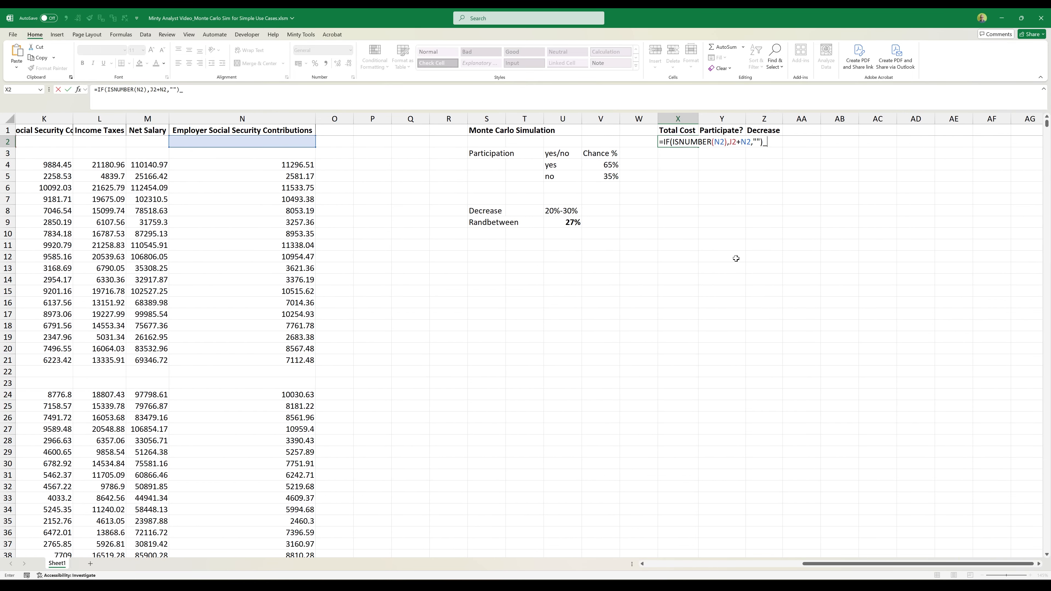
key(Return)
- Fill the total cost formula from X2 down through X81
key(Up)
key(shift+Down)
key(shift+Down)
key(shift+Down)
key(shift+Down)
key(shift+Down)
key(shift+Down)
key(shift+Down)
key(shift+Down)
key(shift+Down)
key(shift+Down)
key(shift+Down)
key(shift+Down)
key(shift+Down)
key(shift+Down)
key(shift+Down)
key(shift+Down)
key(shift+Down)
key(shift+Down)
key(shift+Down)
key(shift+Down)
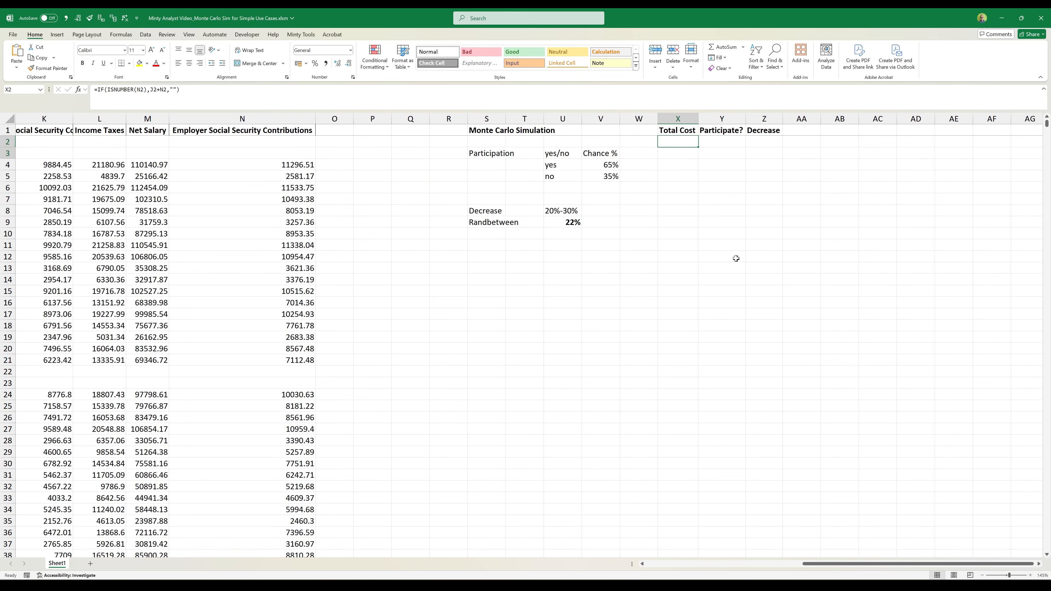
key(shift+Down)
key(shift+Down)
key(shift+Down)
key(shift+Down)
key(shift+Down)
key(shift+Down)
key(shift+Down)
key(shift+Down)
key(shift+Down)
key(shift+Down)
key(shift+Down)
key(shift+Down)
key(shift+Down)
key(shift+Down)
key(shift+Down)
key(shift+Down)
key(shift+Down)
key(shift+Down)
key(shift+Down)
key(shift+Down)
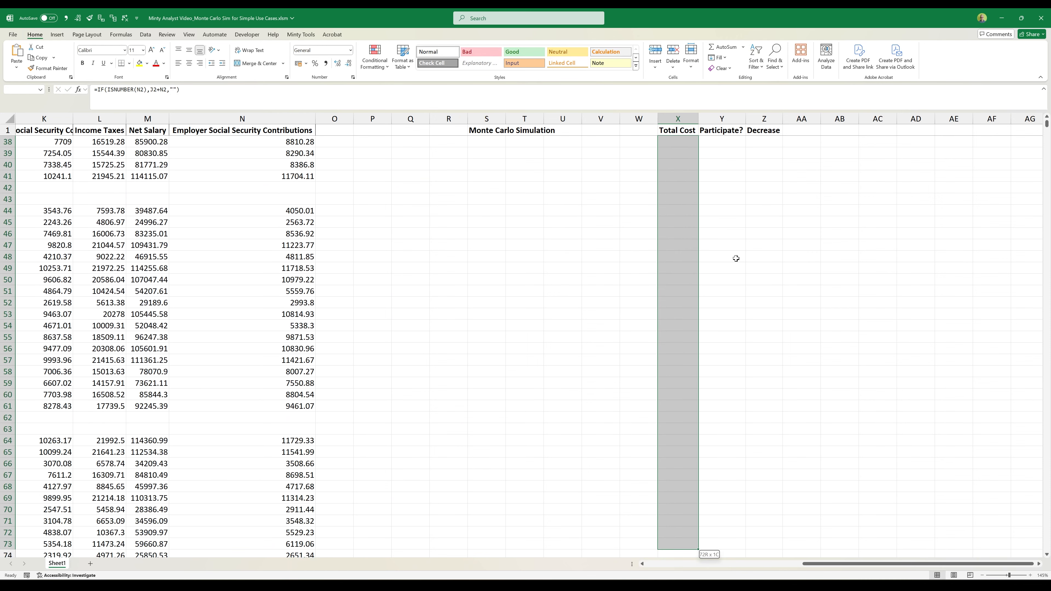
key(shift+Down)
key(shift+Down)
key(ctrl+d)
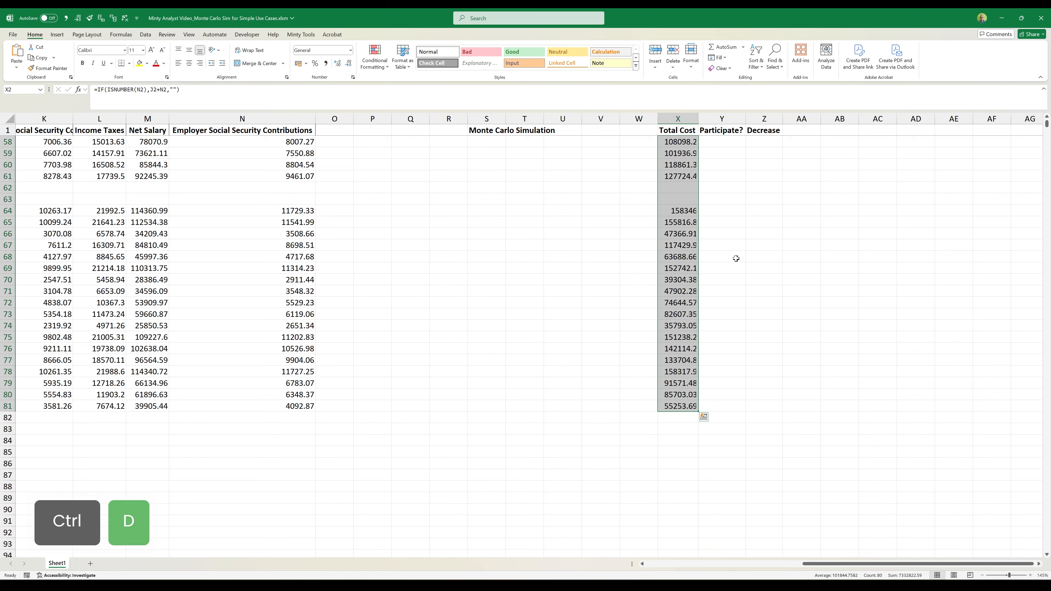
- Format the total costs in X2:X81 with thousands separators and no decimals
scroll(751, 321, up, 19)
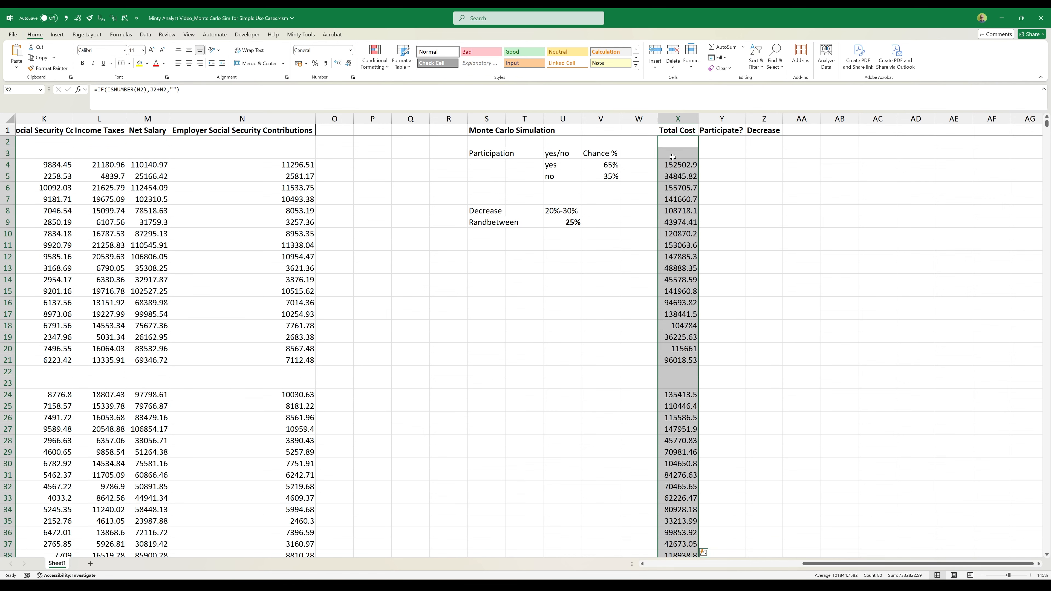
key(alt+2)
key(alt+3)
key(alt+3)
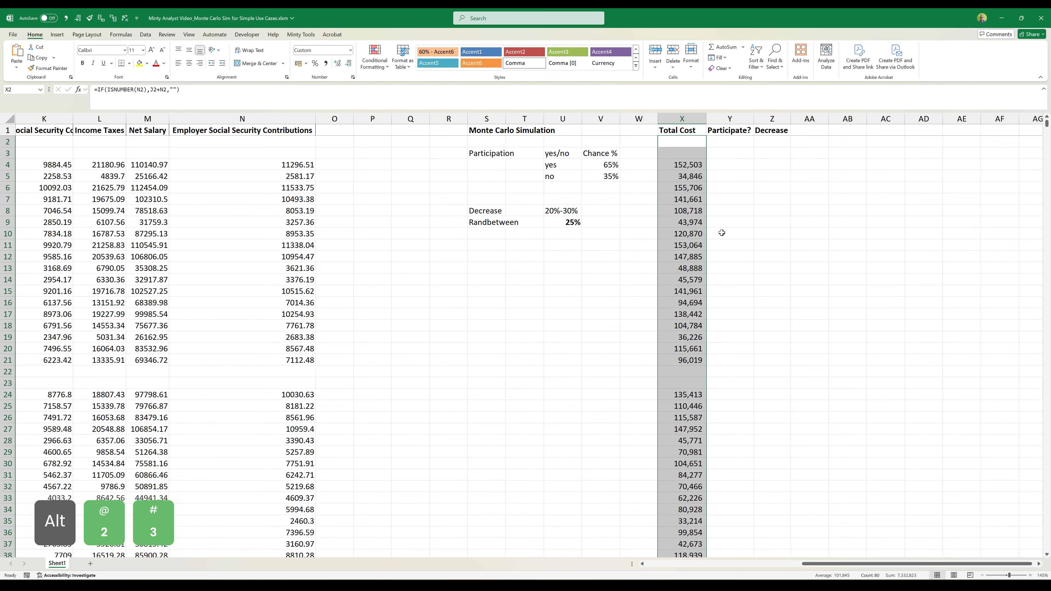
- Start an IF formula in Y2 that tests with ISNUMBER whether X2 contains a number
ctrl+scroll(722, 233, up, 1)
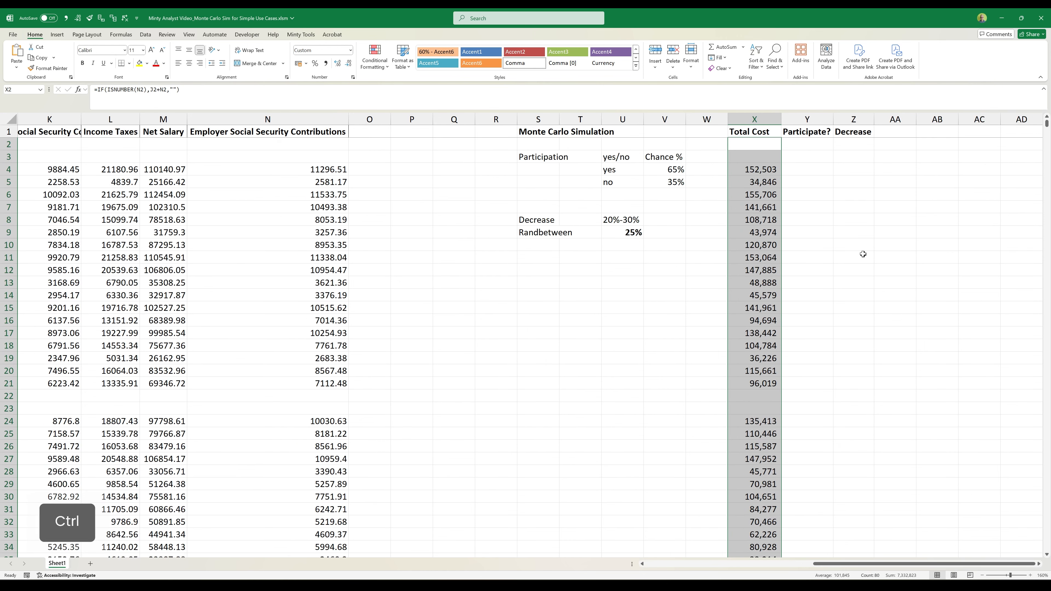
ctrl+scroll(864, 252, up, 1)
key(Right)
key(alt+Tab)
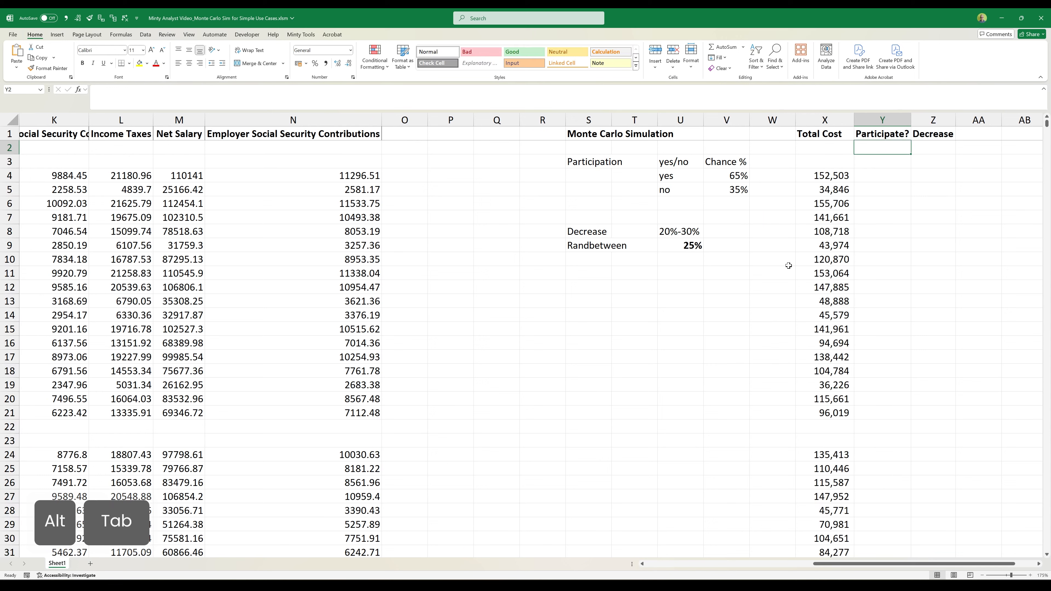
text(=if)
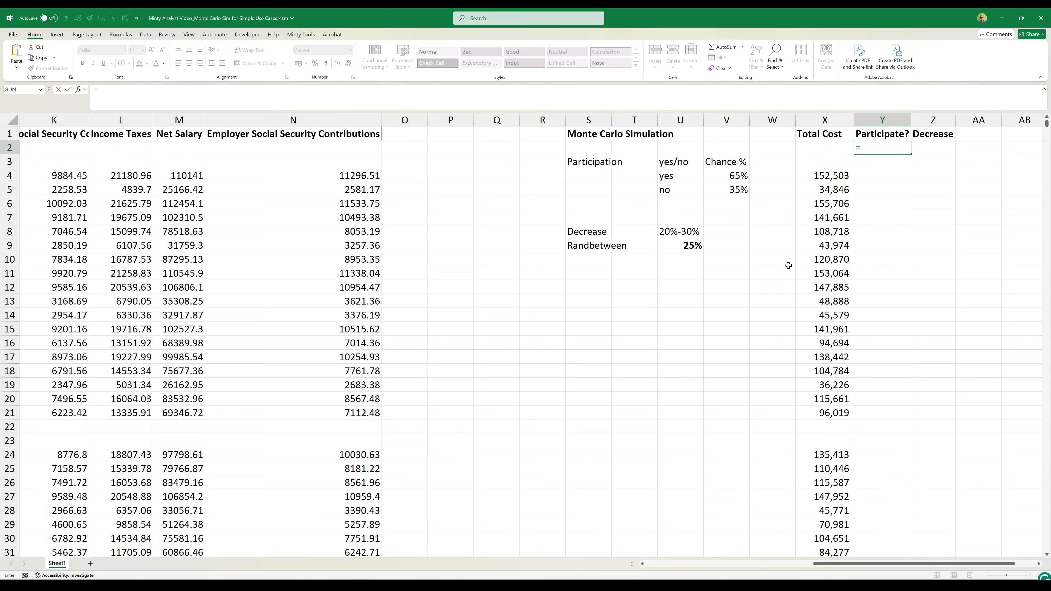
key(Tab)
text(isnu)
key(Tab)
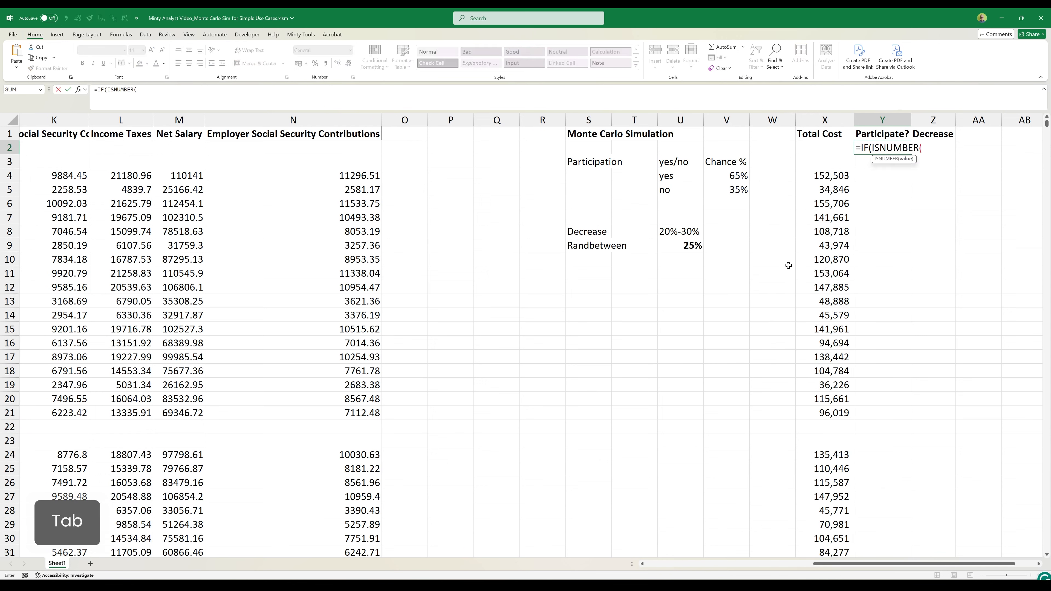
key(Left)
text(),)
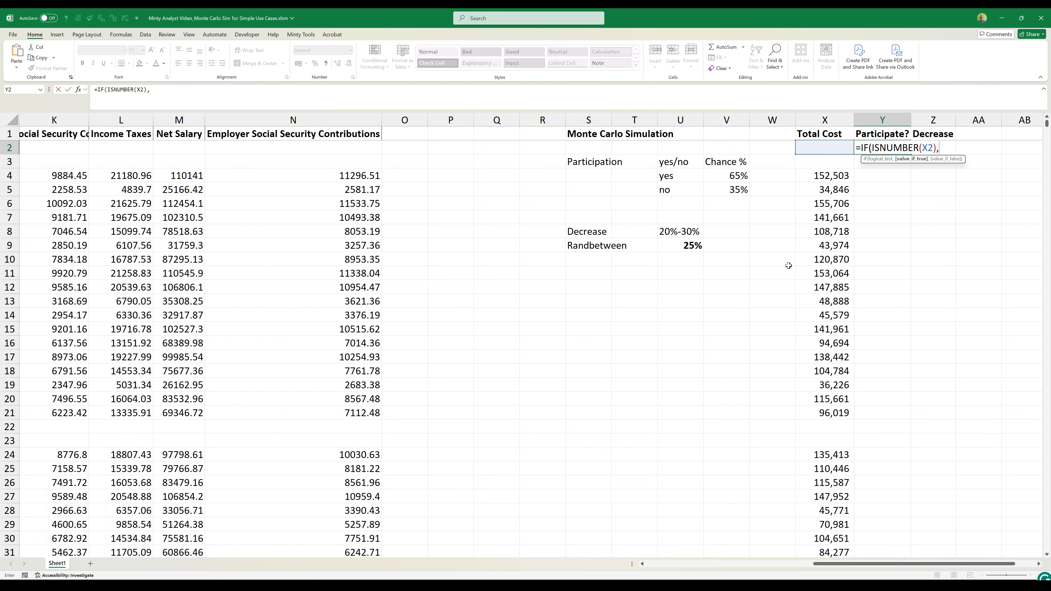
text(if(rand)
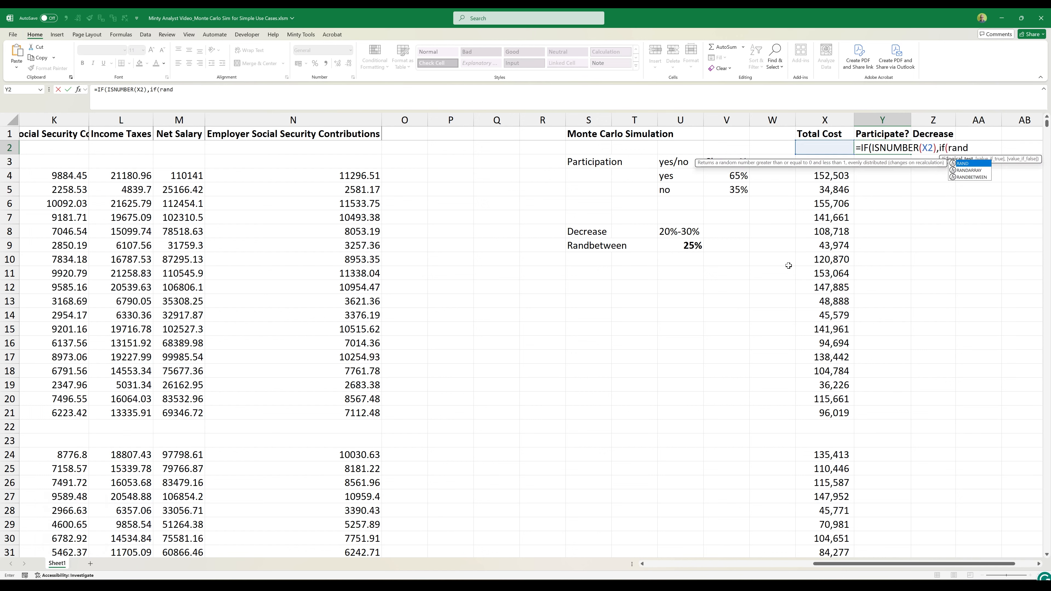
text(())
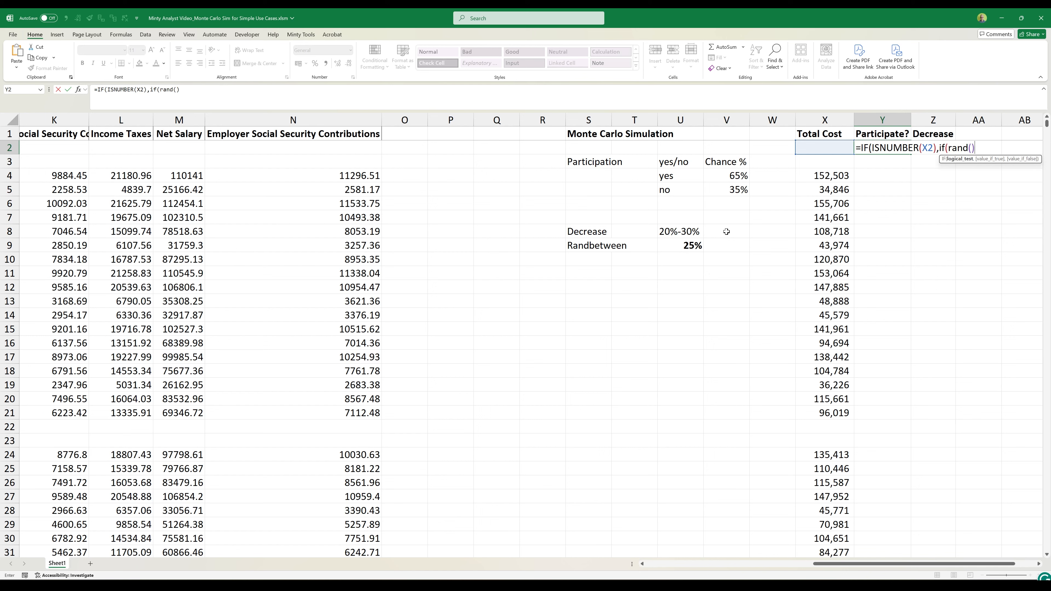
- Add a nested IF to the Y2 formula that tests whether RAND() is less than the absolute reference $V$4
text(<)
key(Left)
key(Left)
key(Left)
key(Down)
key(Down)
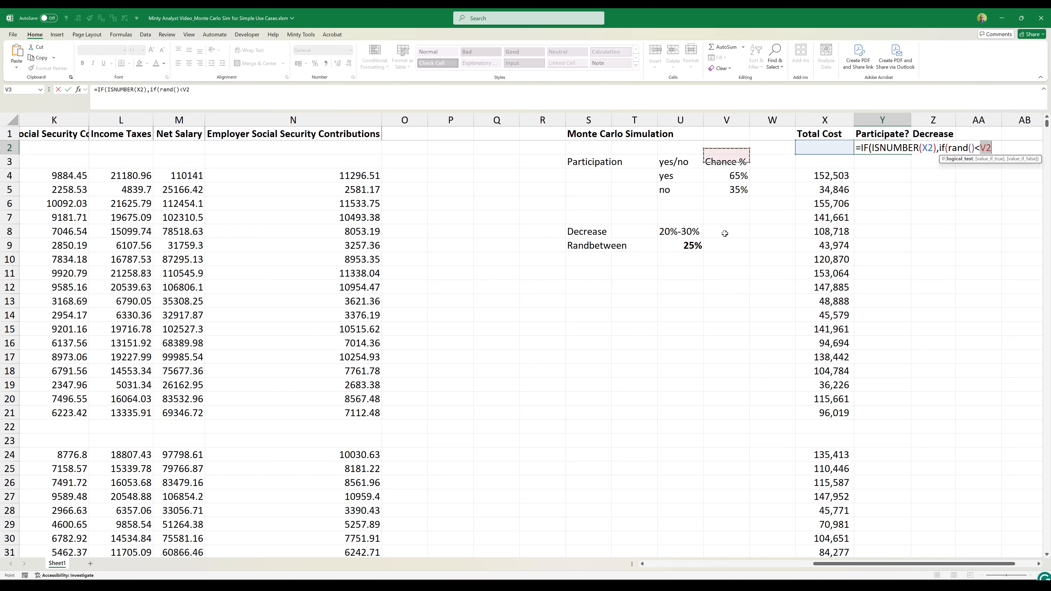
key(F4)
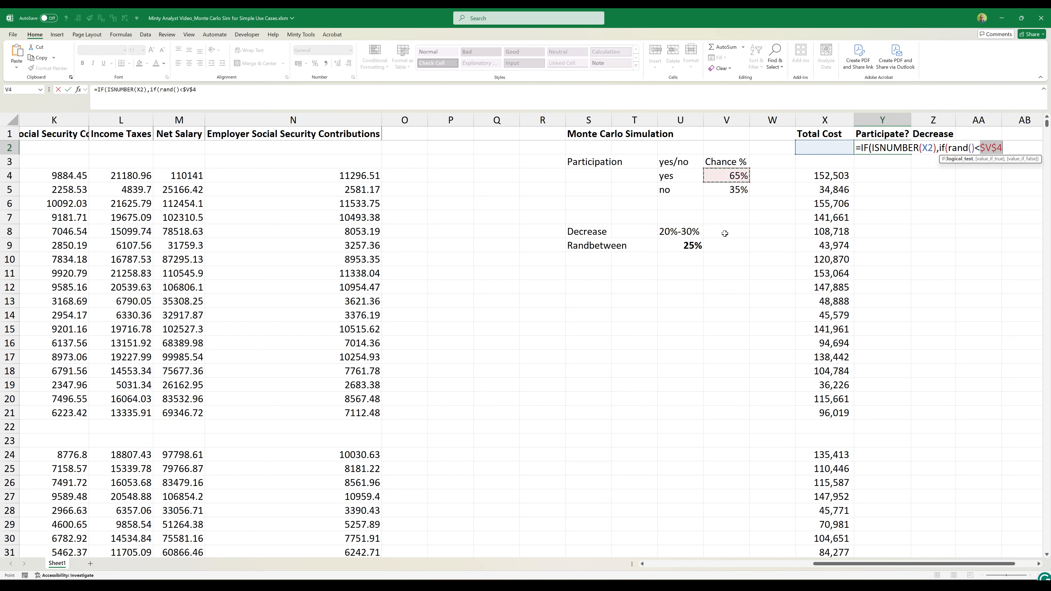
- Finish the Y2 formula so it returns "yes" or "no" from the nested test and an empty string for non-numeric rows
text(,")
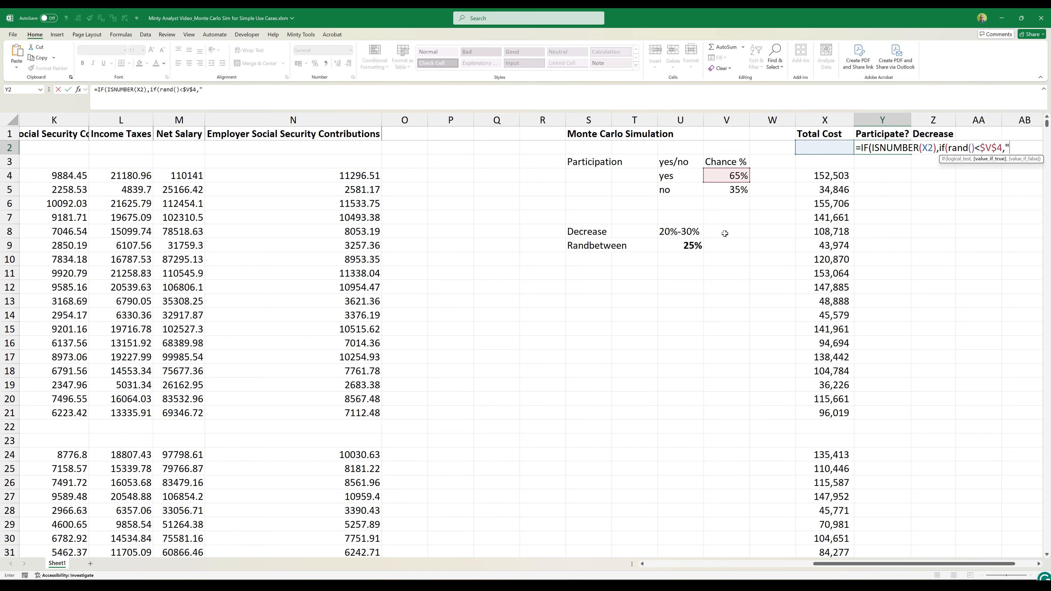
text(yes")
text(,"no")
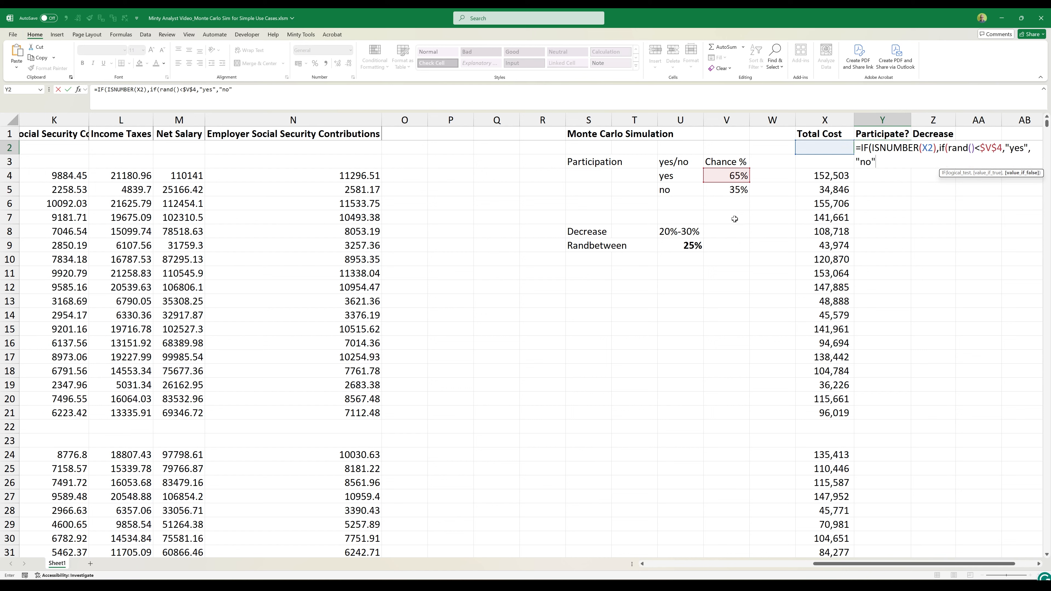
text(),)
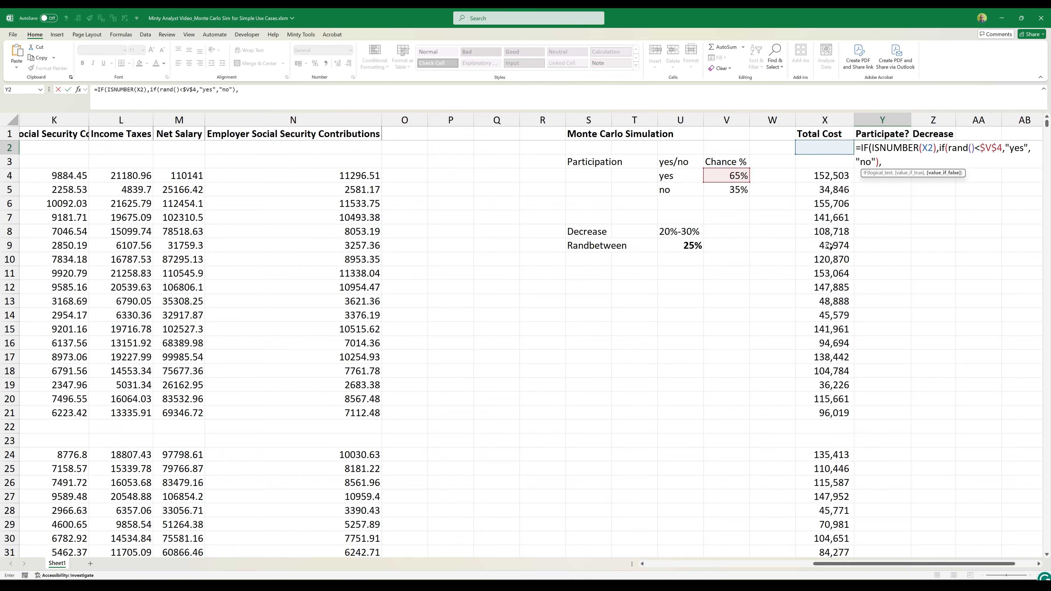
text(""))
key(Return)
- Fill the participation formula from Y2 down through Y81 and save the workbook
key(Up)
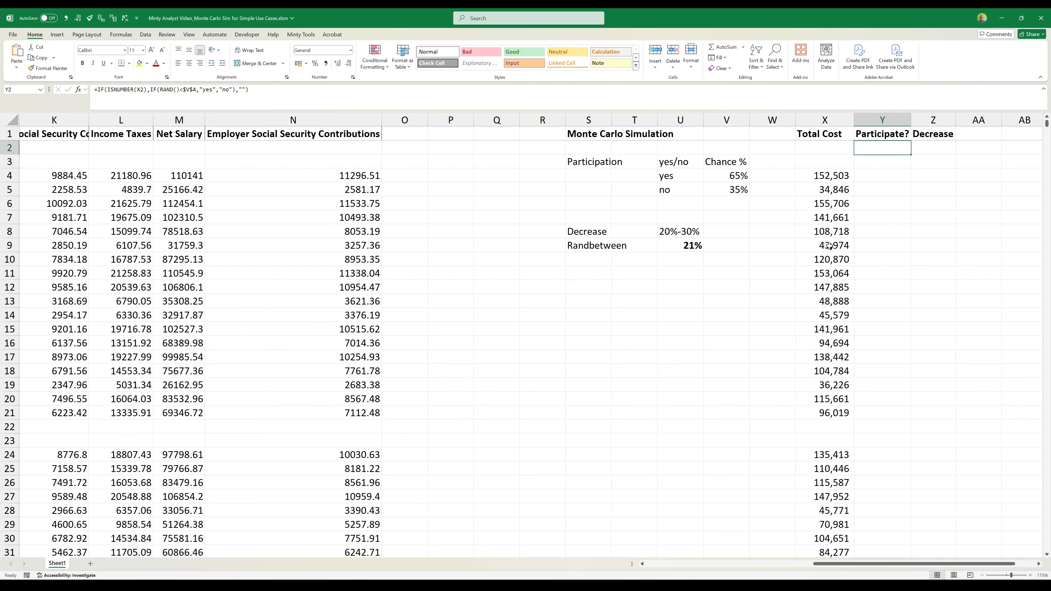
key(Left)
key(ctrl+Down)
key(Right)
key(ctrl+shift+Up)
key(ctrl+d)
key(ctrl+s)
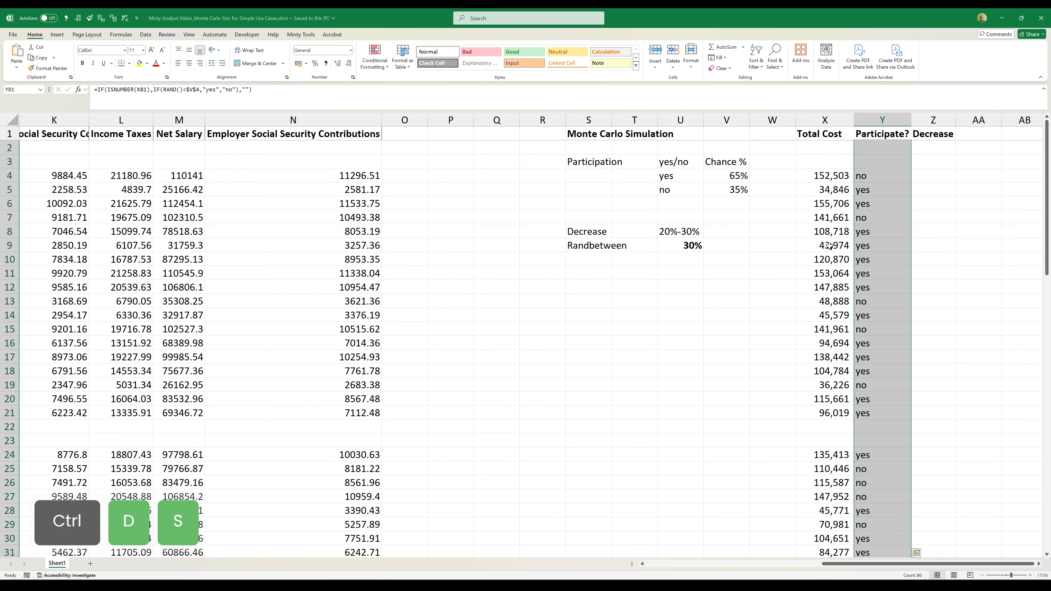
- Recalculate the sheet repeatedly to examine how the participation answers in column Y and the random decrease in U9 vary
key(ctrl+Up)
key(Down)
key(Down)
key(Down)
key(Down)
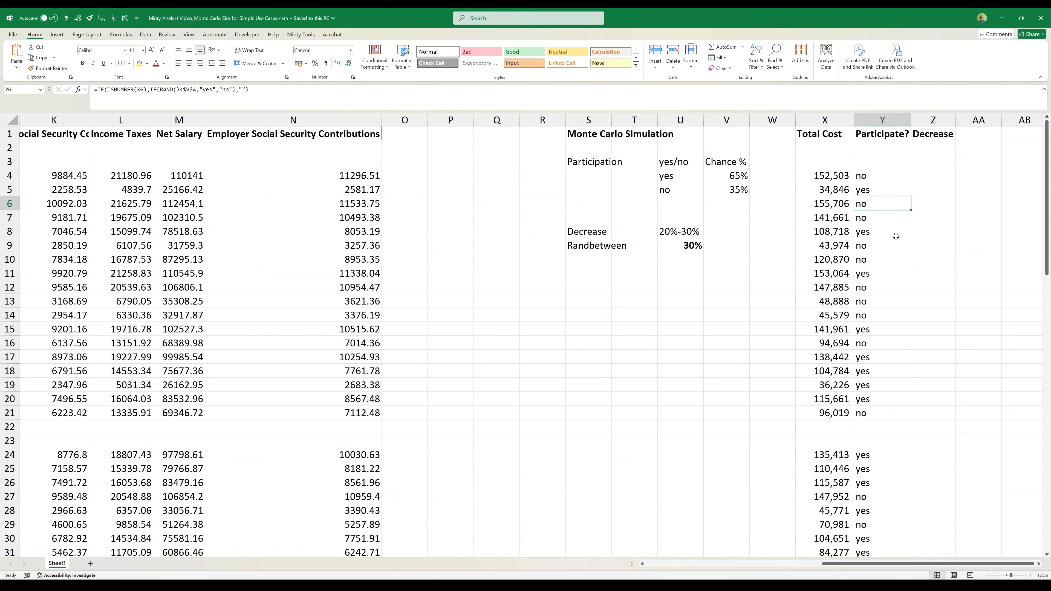
key(F9)
key(F9)
key(F9)
key(F9)
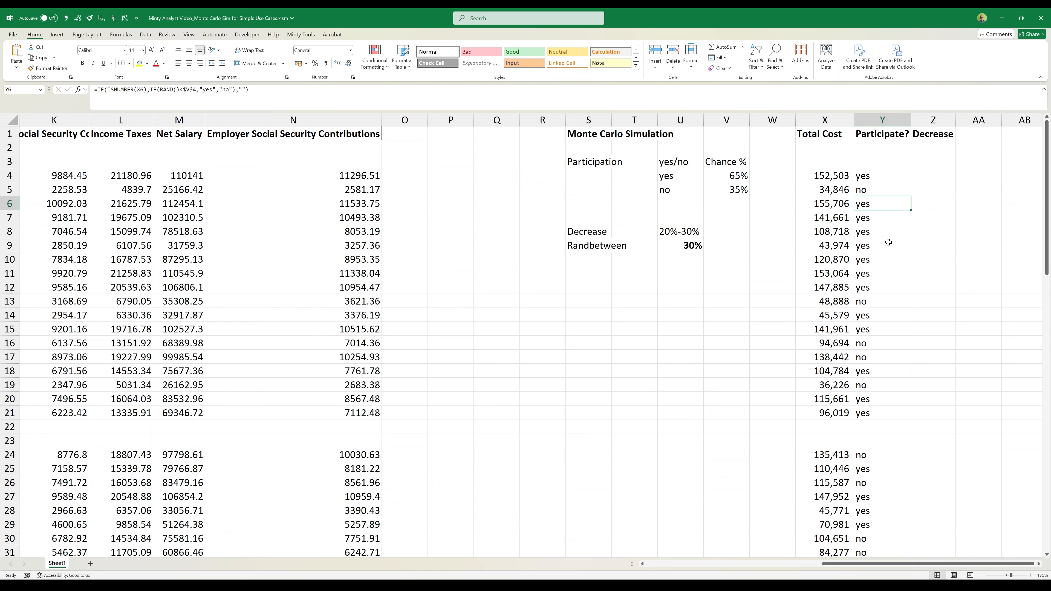
key(F9)
key(F9)
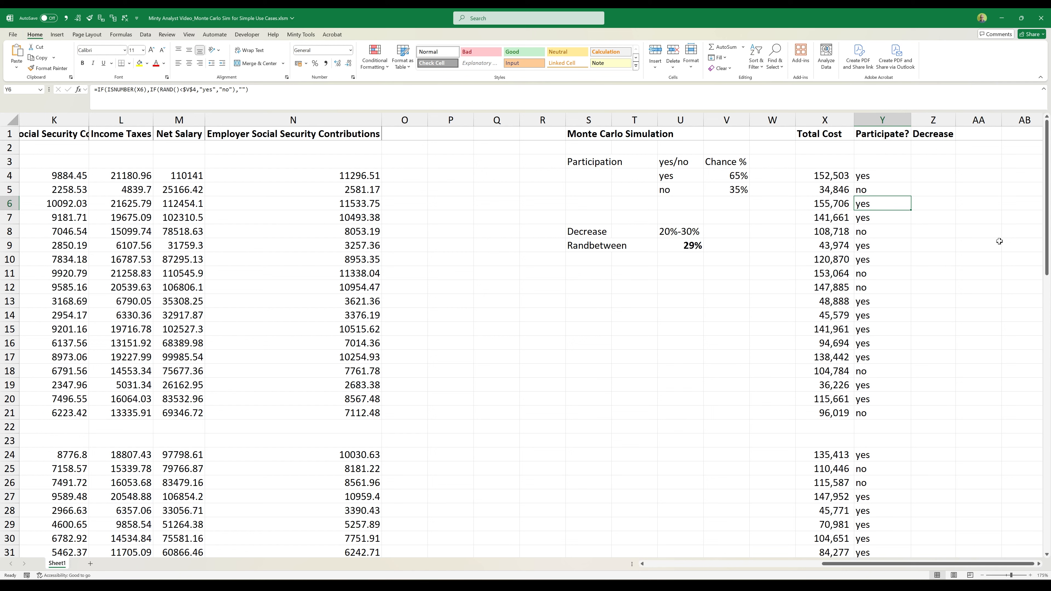
key(F9)
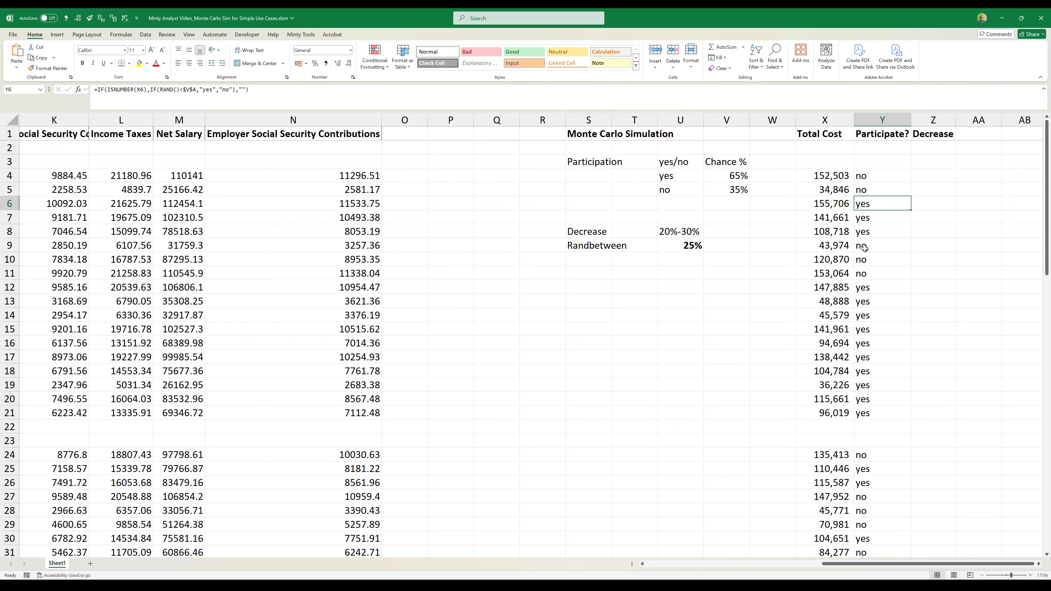
key(F9)
key(F9)
key(F9)
key(F9)
key(F9)
key(F9)
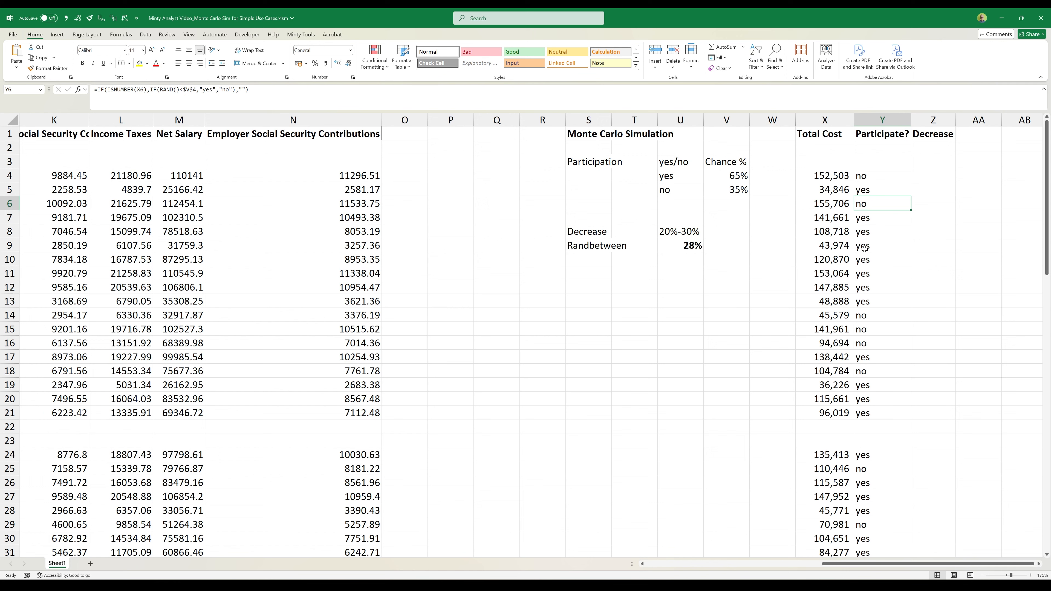
key(F9)
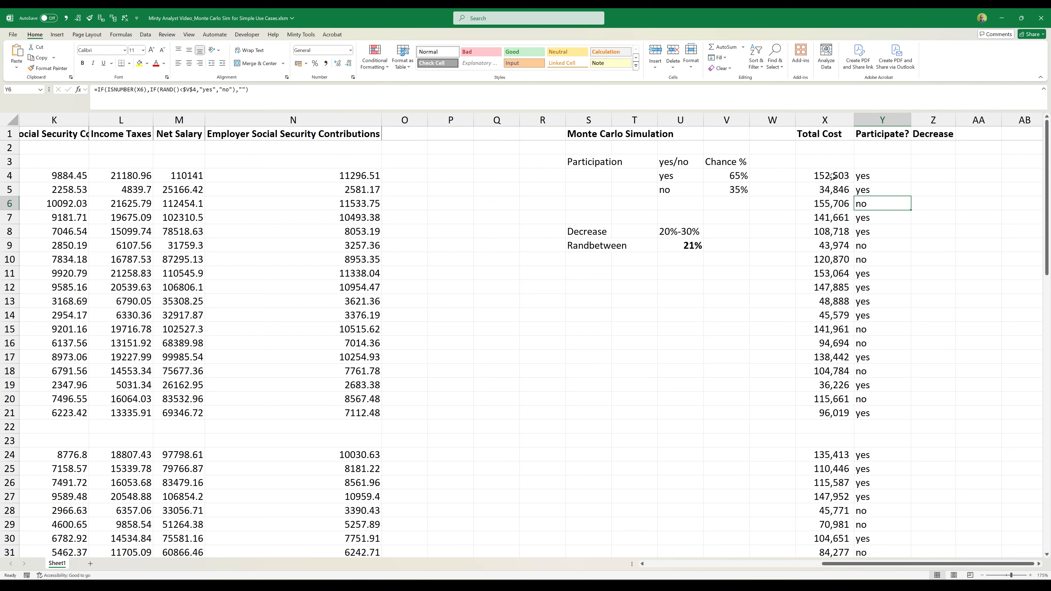
click(675, 248)
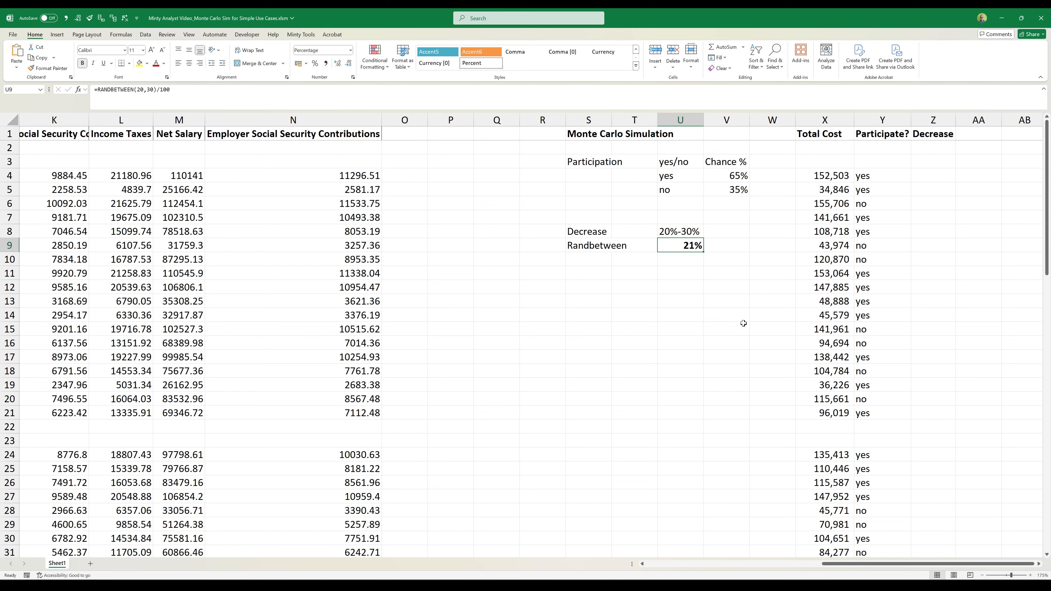
key(F9)
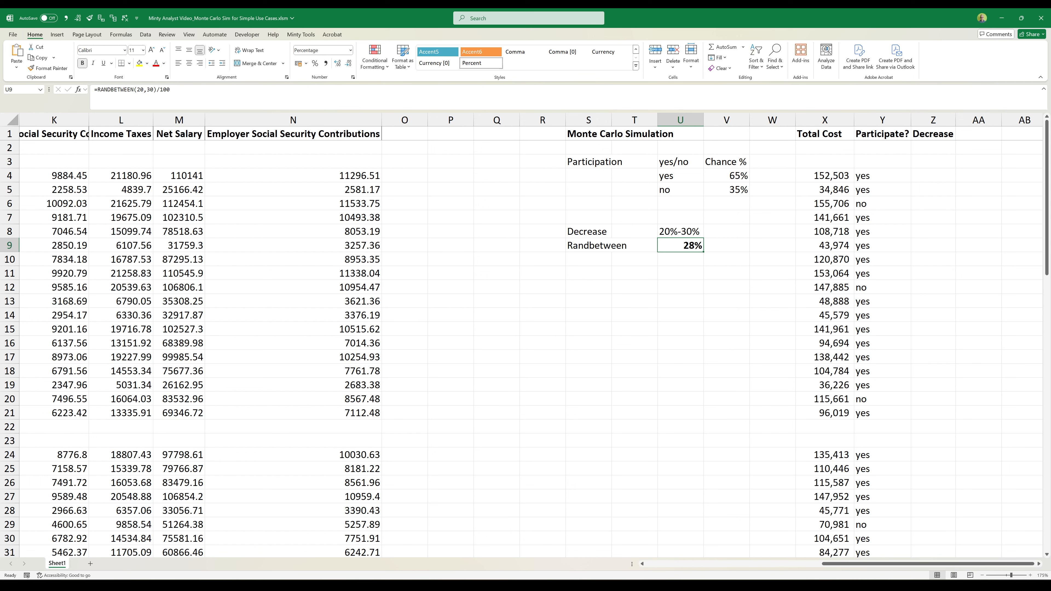
- Start an IF formula in Z2 that tests whether the participation answer in Y2 equals "yes"
click(933, 148)
text(=IF()
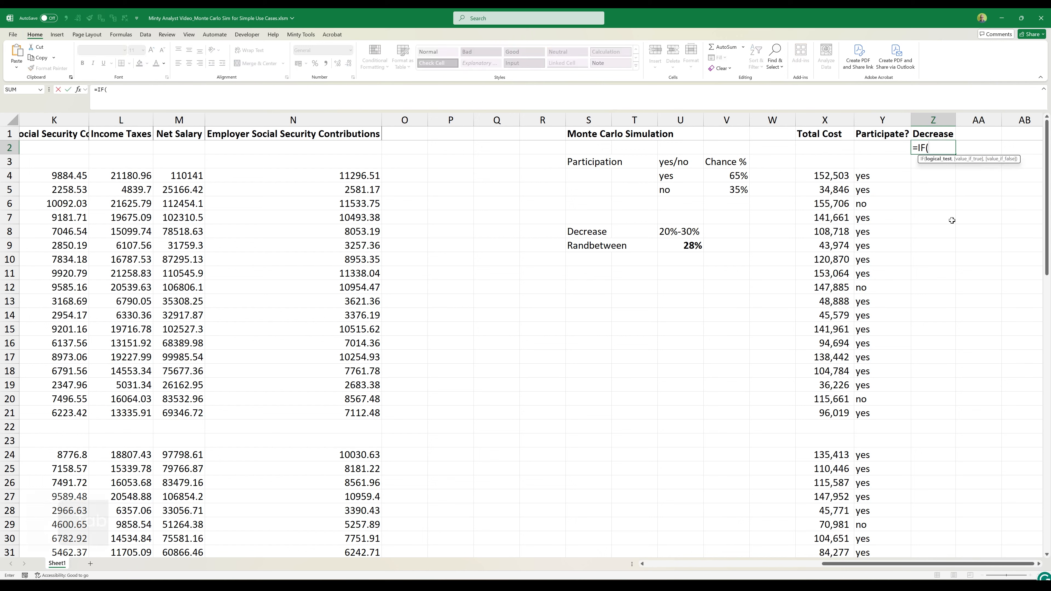
key(Tab)
key(Left)
text(="yes",)
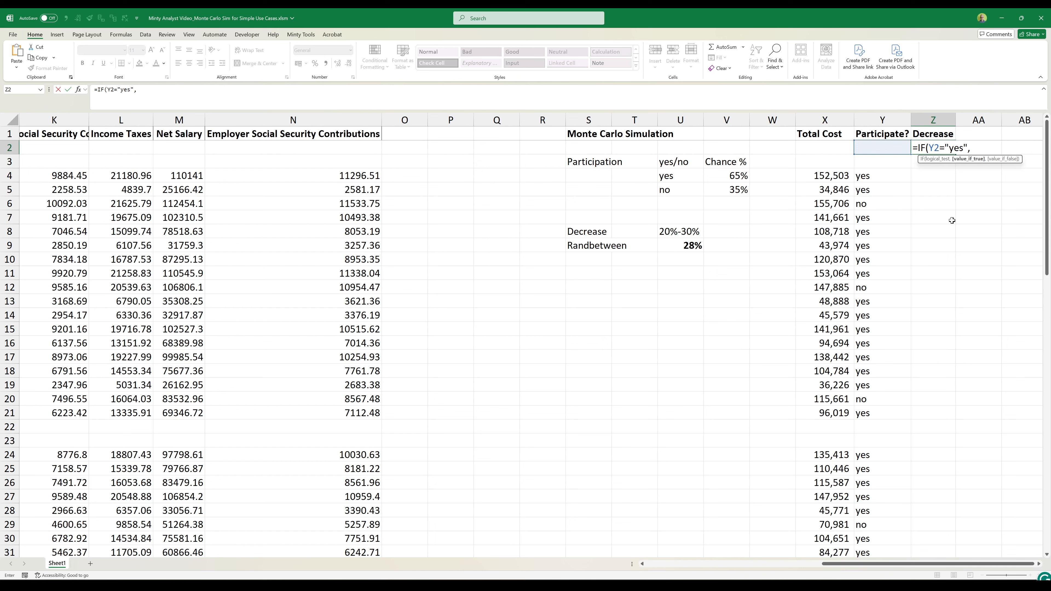
- Make the Z2 formula return the absolute reference $U$9 multiplied by the total cost in X2 when the test is true
key(Left)
key(Left)
key(Left)
key(Left)
key(Left)
key(Down)
key(Down)
key(Down)
key(Down)
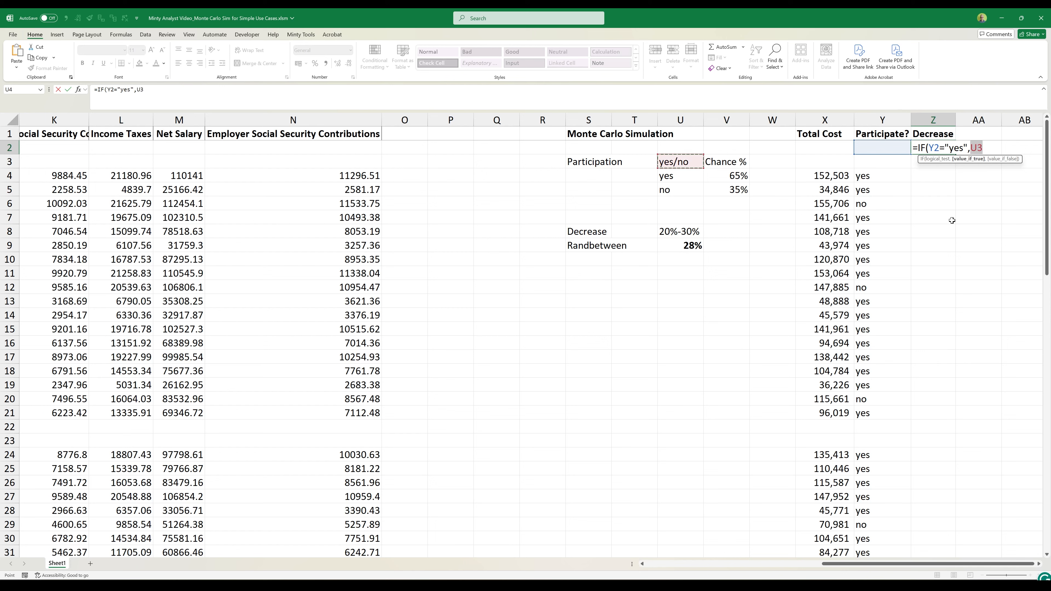
key(Down)
key(Down)
key(Down)
key(F4)
text(*)
key(Left)
key(Left)
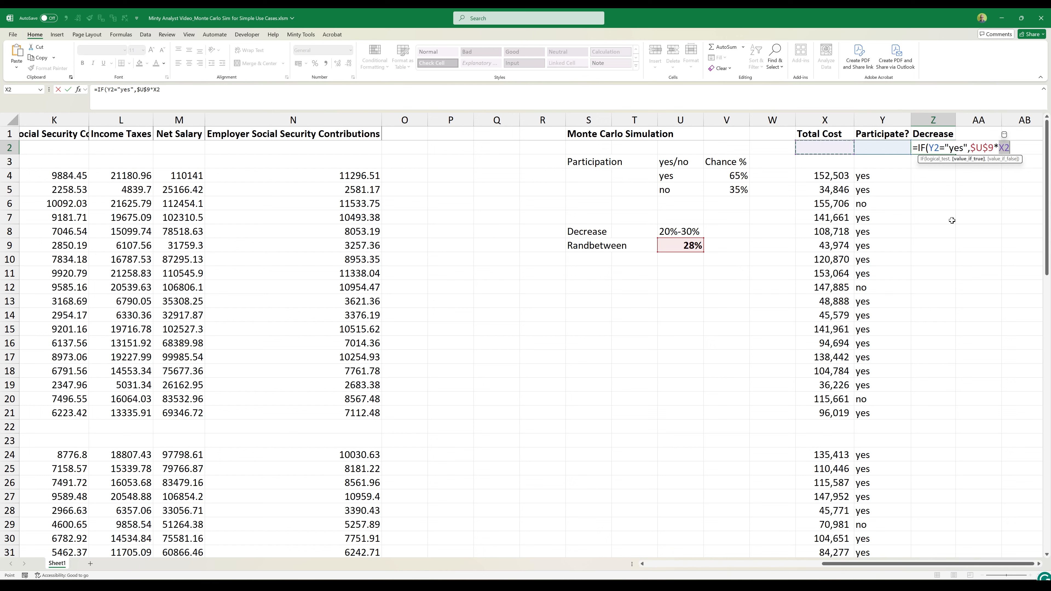
- Complete the Z2 formula so it returns 0 when the employee does not participate
key(Return)
key(Up)
key(F2)
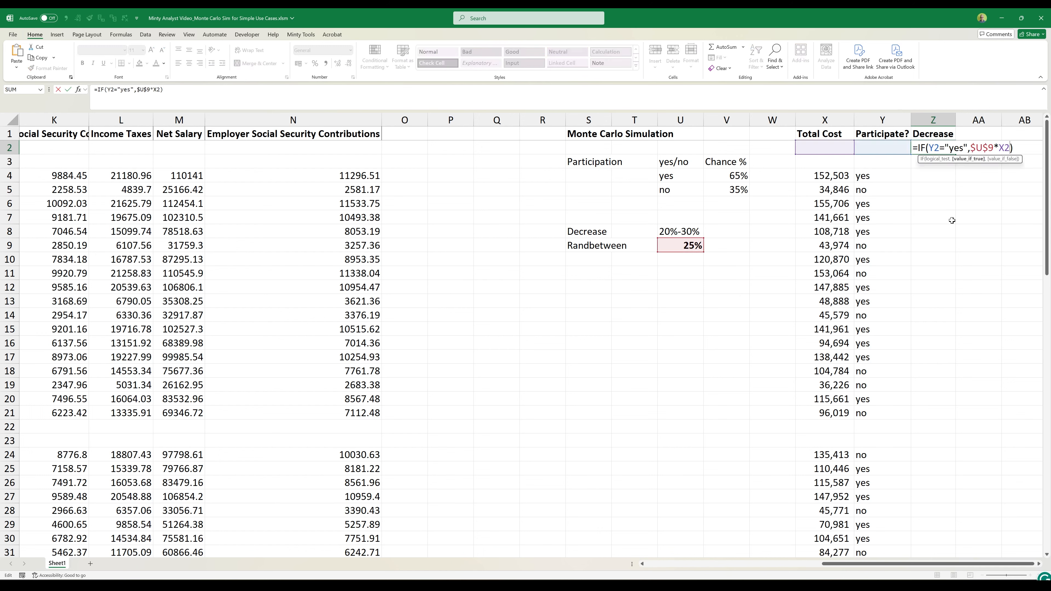
text(,0)
key(Return)
- Fill the decrease formula from Z2 down through Z81 and format the range with thousands separators and no decimals
key(Up)
key(ctrl+End)
key(ctrl+shift+Up)
key(ctrl+d)
key(alt+2)
key(alt+3)
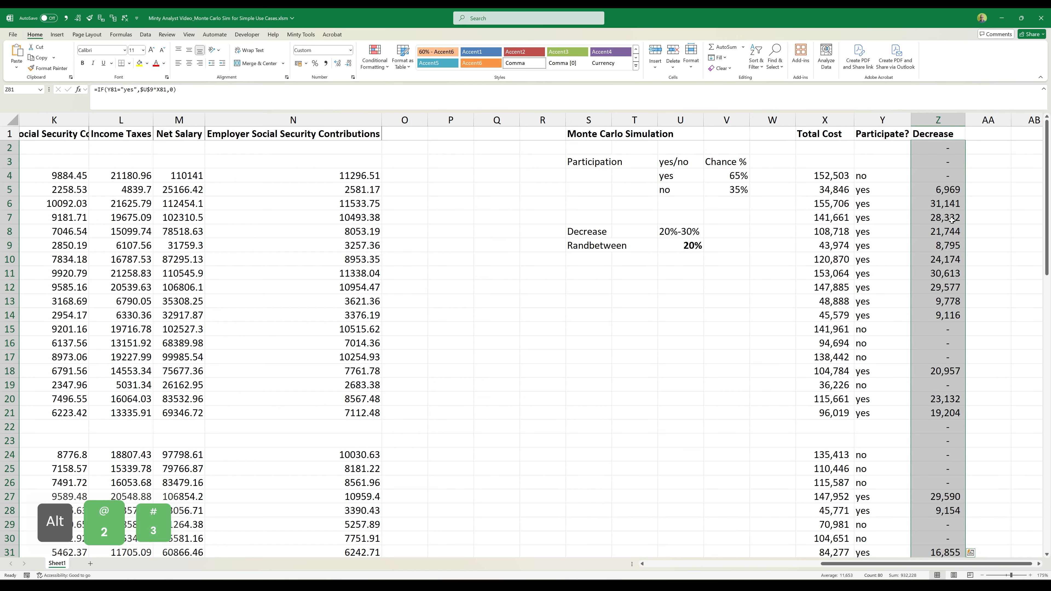
key(Up)
key(ctrl+Up)
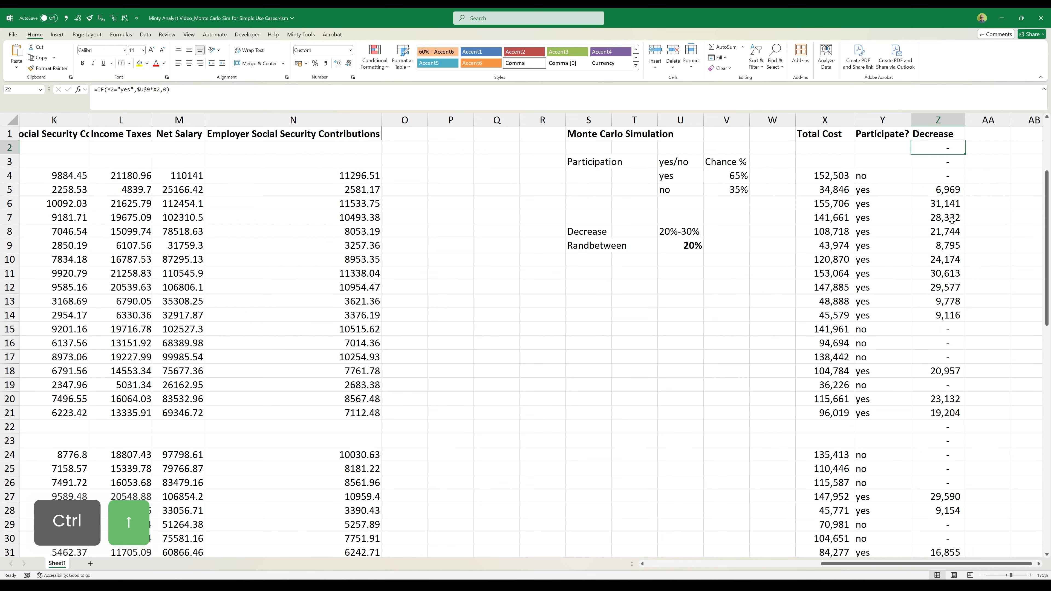
key(Down)
key(Down)
key(Down)
key(Down)
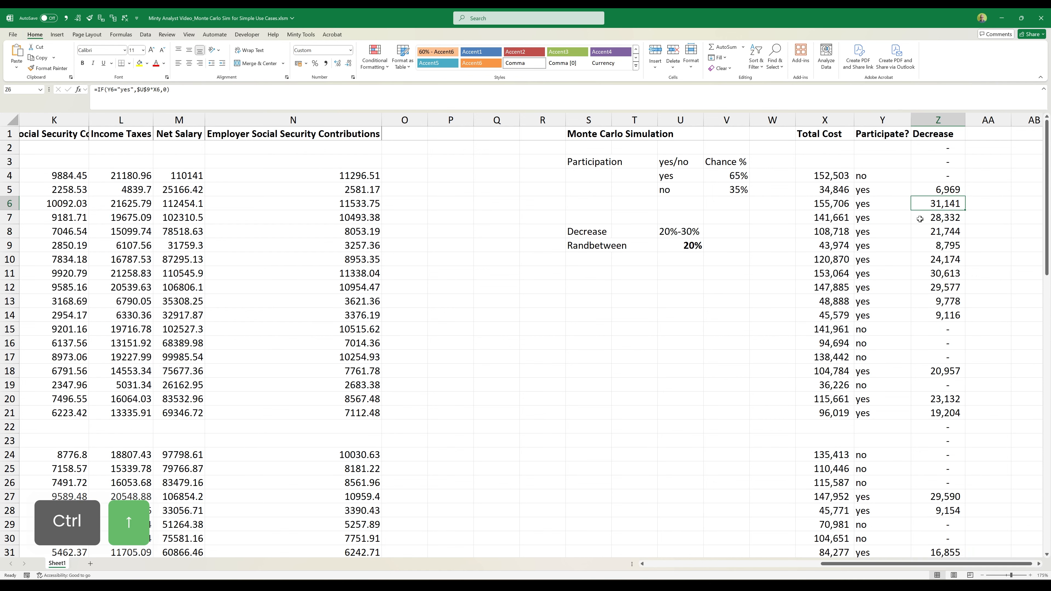
- Label cell S11 "Total Cost"
click(588, 277)
text(Total Co)
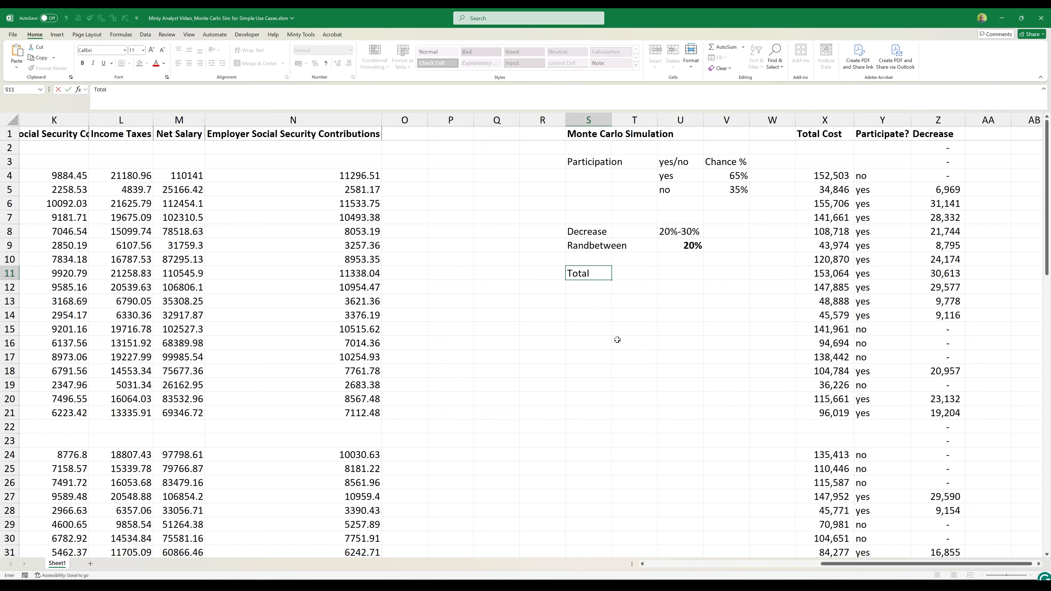
key(Return)
- Calculate the sum of the Total Cost column in U11
key(Up)
key(Right)
key(Right)
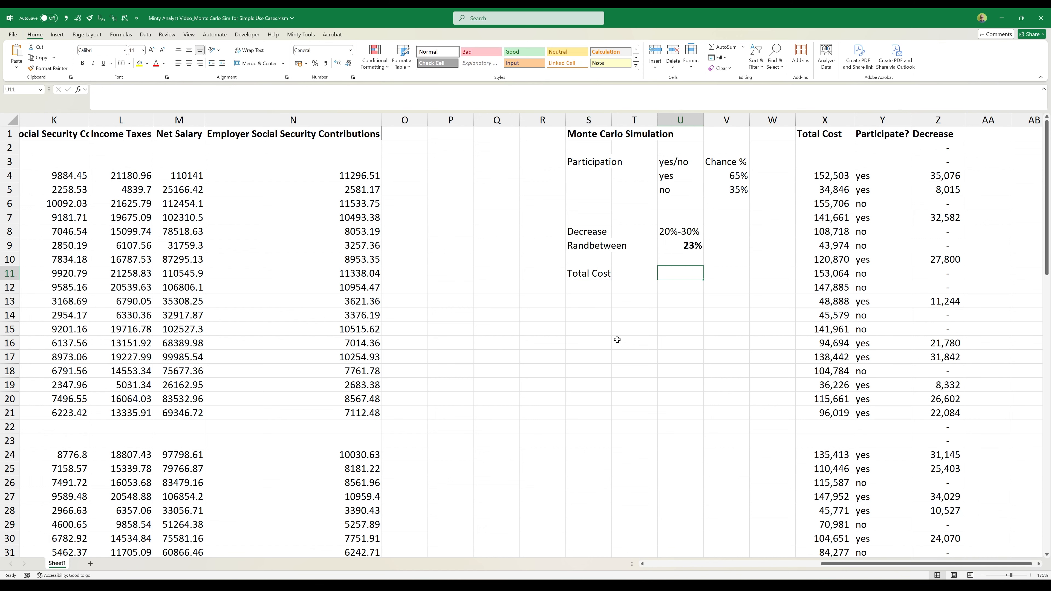
text(=su)
key(Tab)
key(Right)
key(Right)
key(Right)
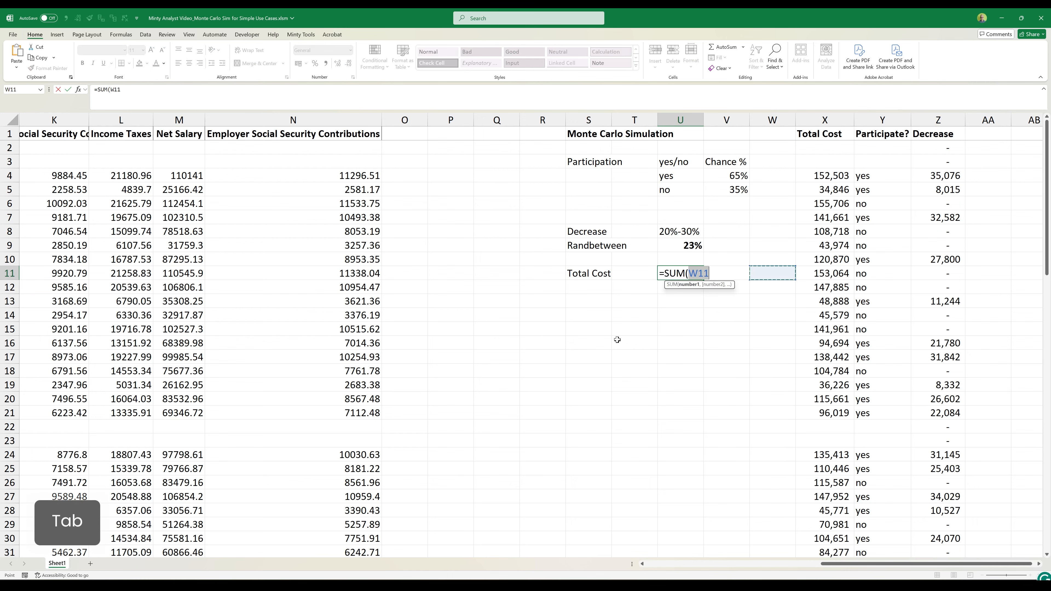
key(ctrl+Up)
key(ctrl+Up)
key(Down)
key(ctrl+shift+Down)
key(Return)
key(Up)
key(Up)
scroll(617, 339, up, 3)
- Label S12 "Decrease" and calculate the sum of the Decrease column in U12
click(593, 287)
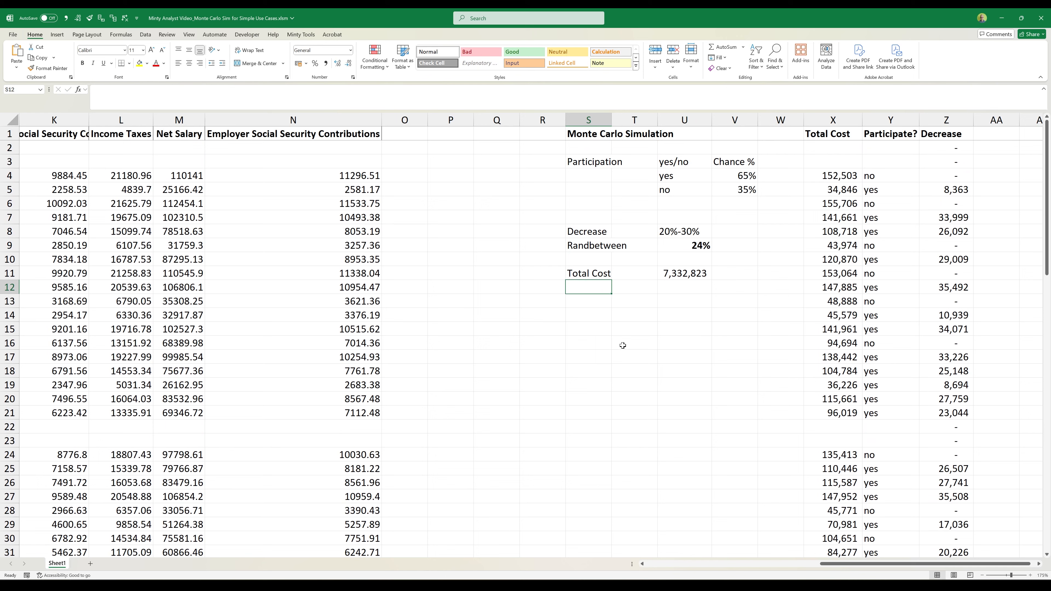
text(Decr)
key(Tab)
key(Tab)
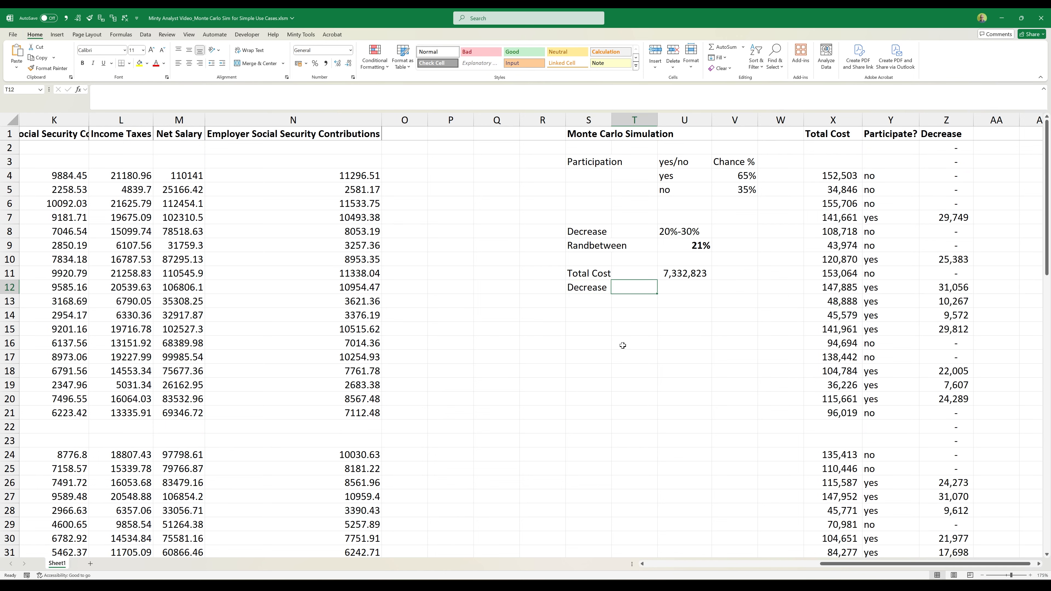
text(=sum)
key(Tab)
key(Right)
key(Right)
key(Right)
key(Right)
key(Right)
key(ctrl+Up)
key(Down)
key(ctrl+shift+Down)
key(shift+Return)
- Label cell S13 "Decrease %"
key(Down)
key(Down)
key(Left)
key(Left)
text(Decrease %)
key(ctrl+Return)
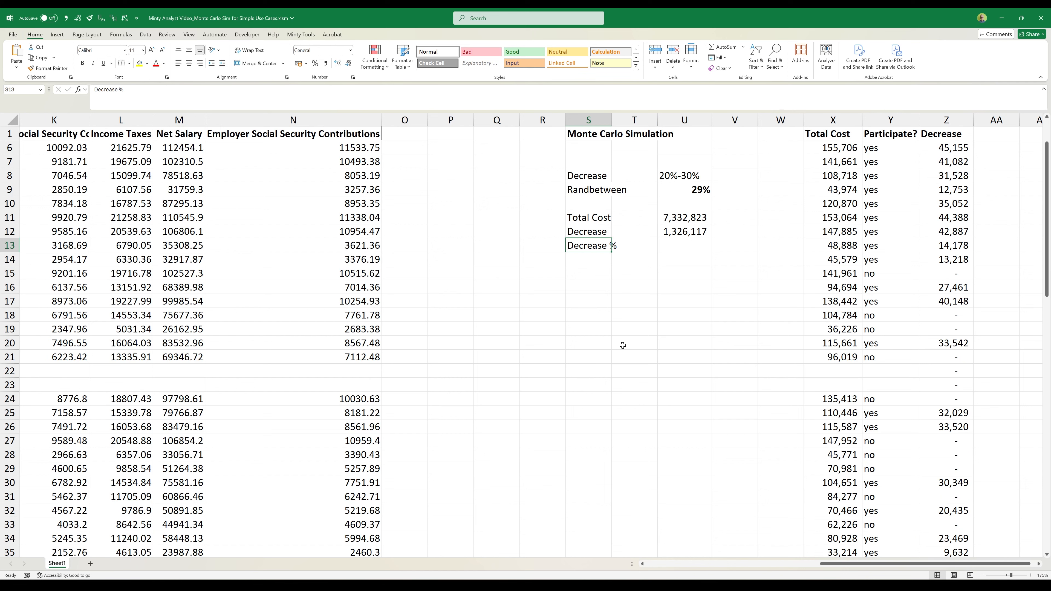
- Change the label in S13 to "Savings %"
key(Right)
key(Right)
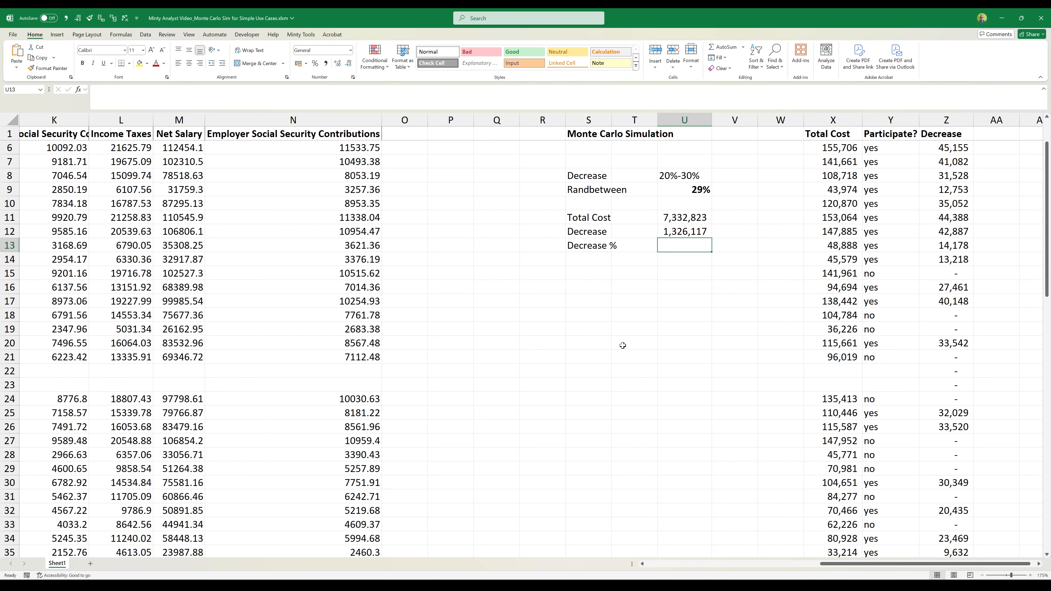
key(Left)
key(Left)
key(F2)
key(ctrl+Left)
key(ctrl+shift+Left)
text(Sav)
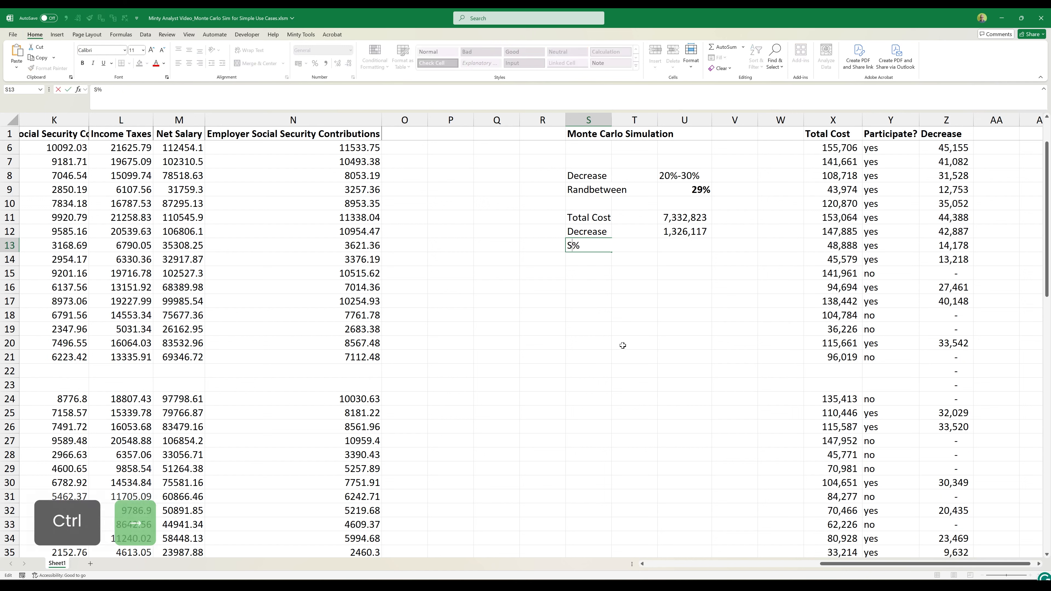
text(ings)
key(ctrl+Return)
- Calculate the savings share in U13 as U12 divided by U11 and format it as a percentage
key(Right)
key(Right)
text(=)
key(Up)
text(/)
key(Up)
key(Up)
key(ctrl+Return)
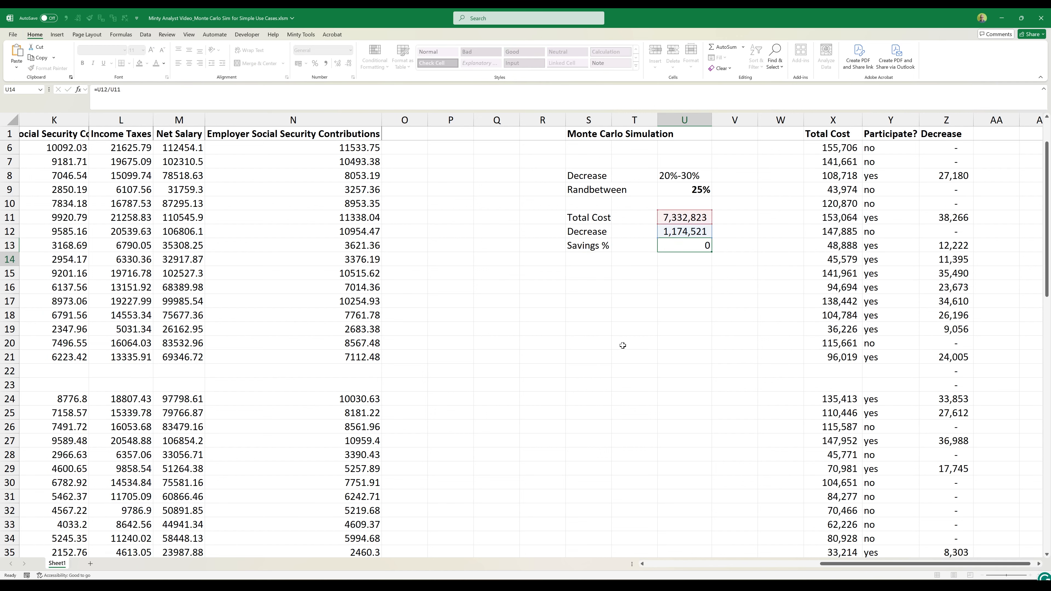
key(alt+h)
key(p)
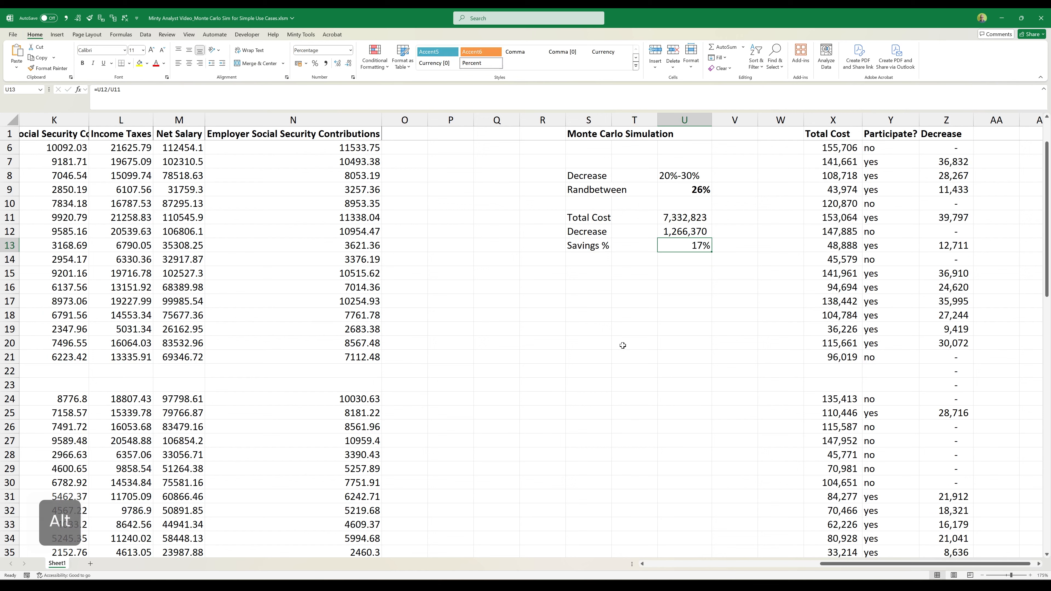
- Make the Savings % row S13:U13 bold and give it a top and thick bottom border
key(Left)
key(Left)
key(shift+Right)
key(shift+Right)
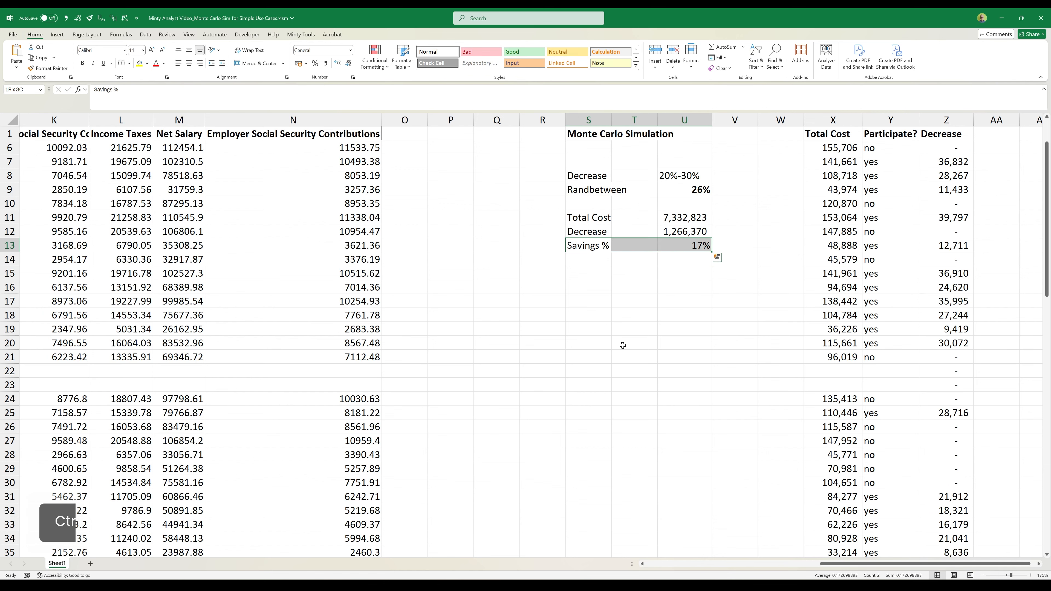
key(ctrl+b)
click(130, 64)
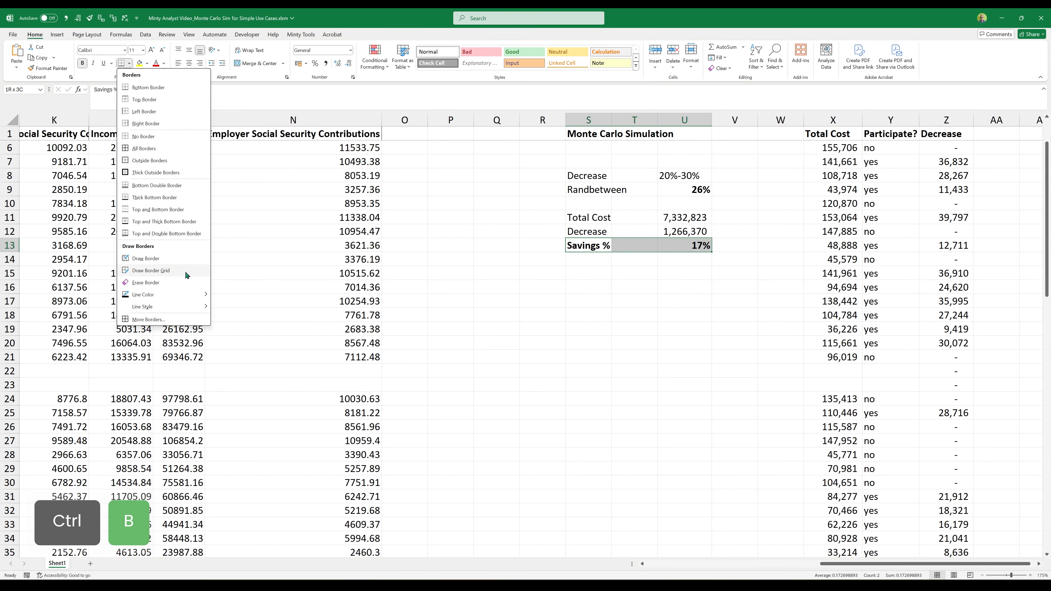
click(150, 222)
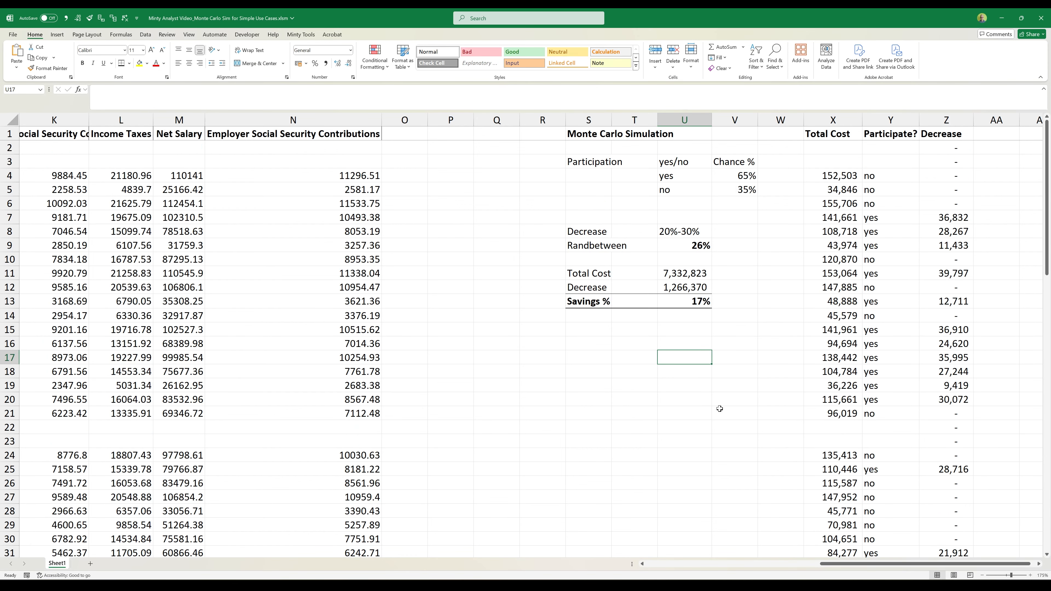
- Recalculate the sheet repeatedly to examine how the random decrease, total decrease and savings percentage vary
scroll(719, 409, right, 2)
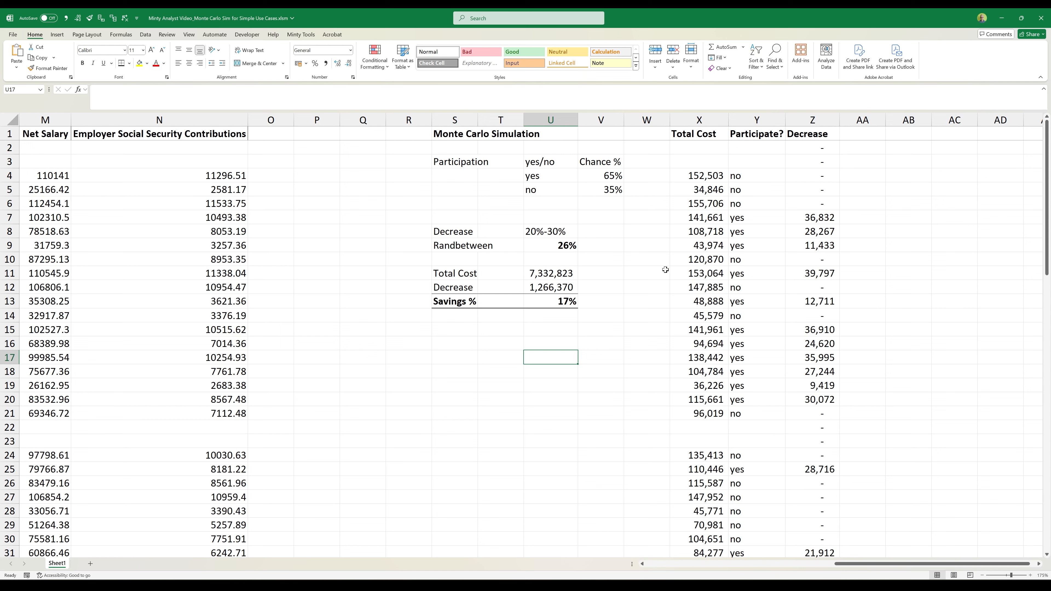
click(545, 245)
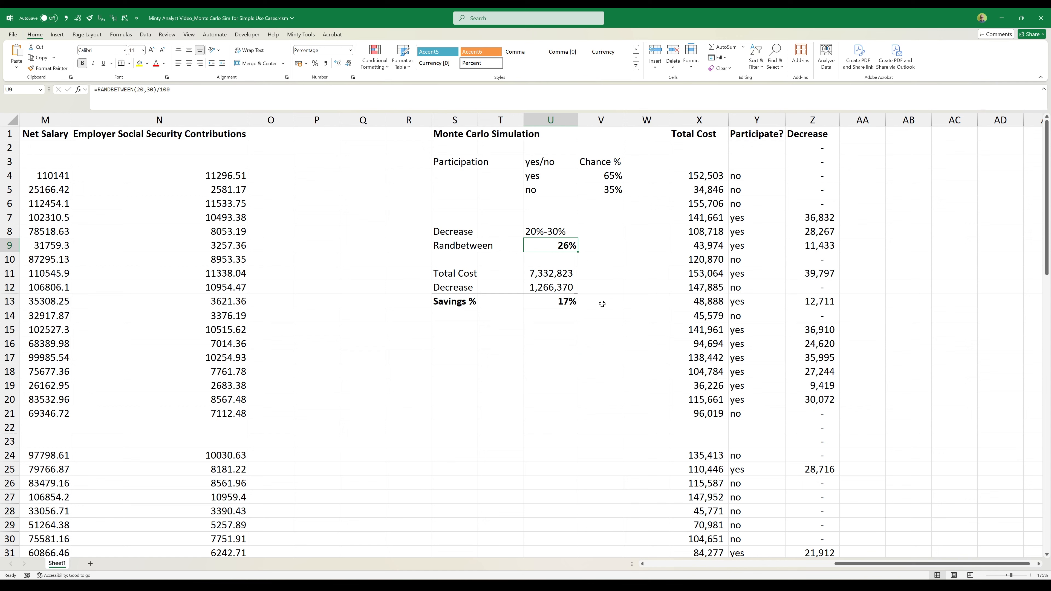
key(F9)
key(F9)
key(F9)
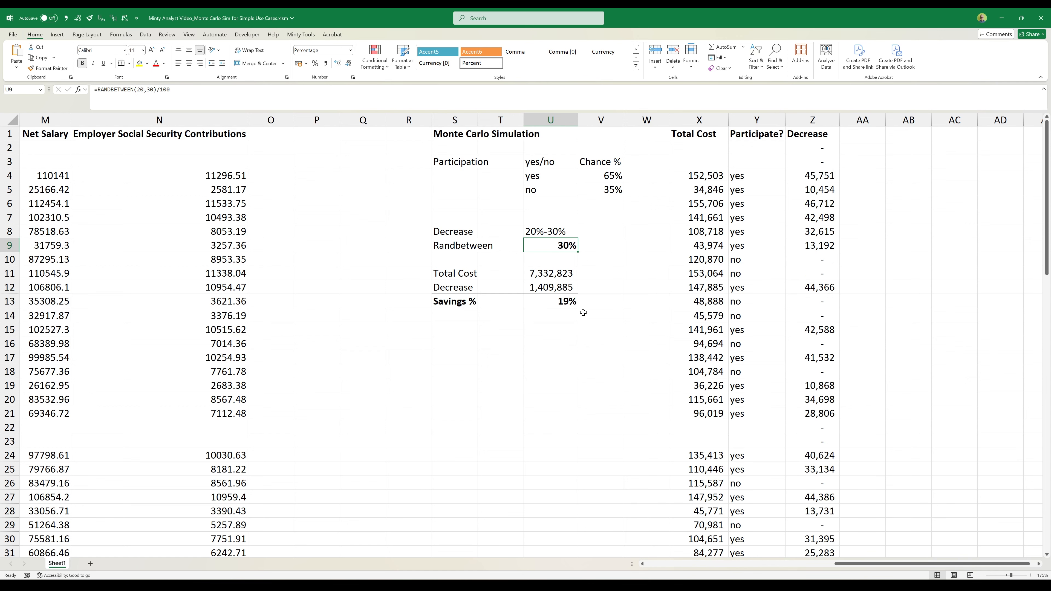
key(F9)
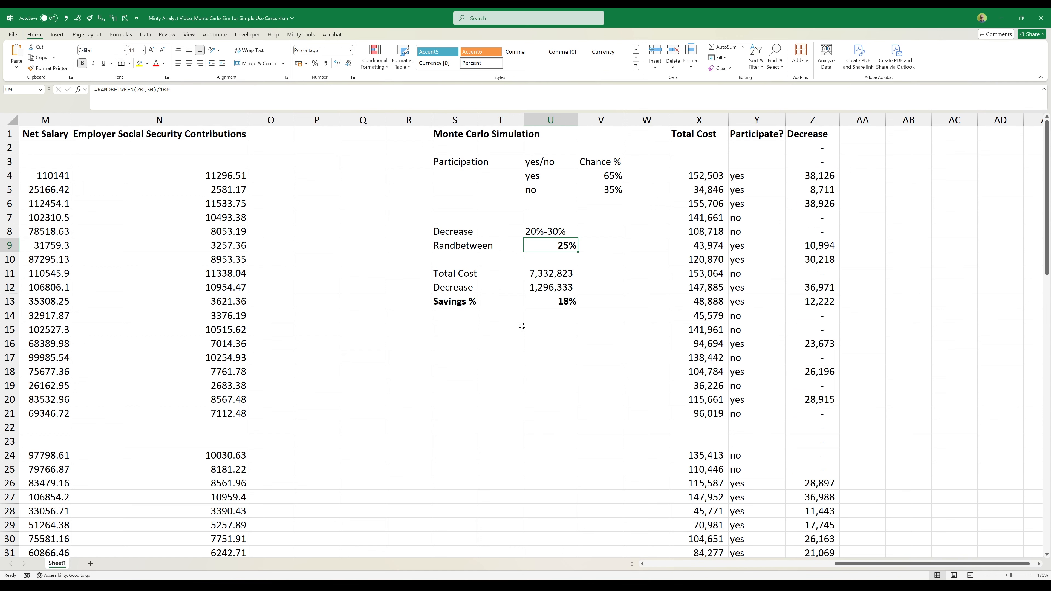
key(F9)
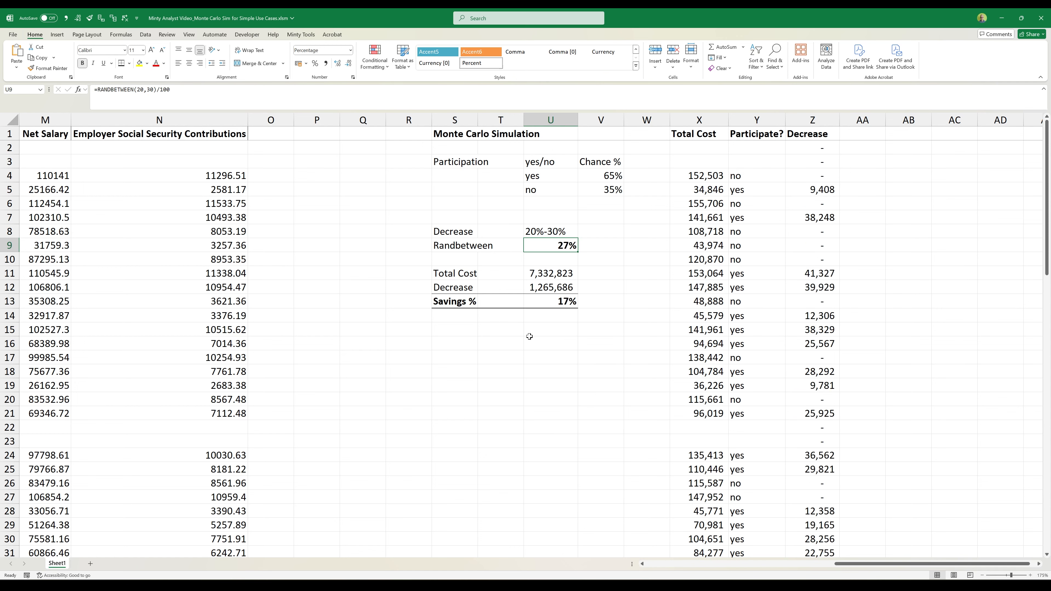
key(F9)
key(F9)
key(F9)
key(F9)
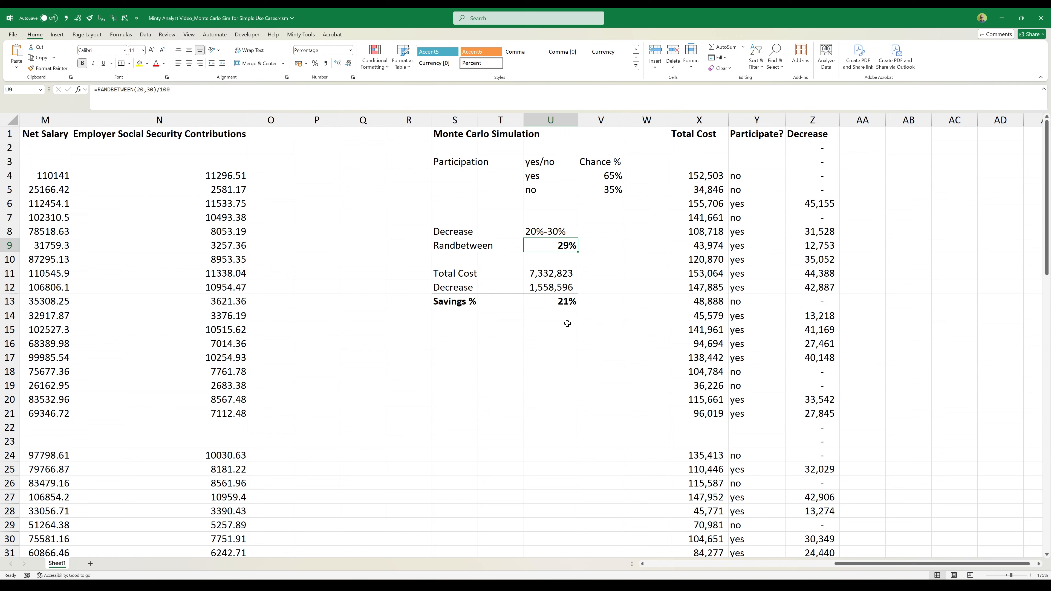
key(F9)
key(F9)
key(F9)
key(F9)
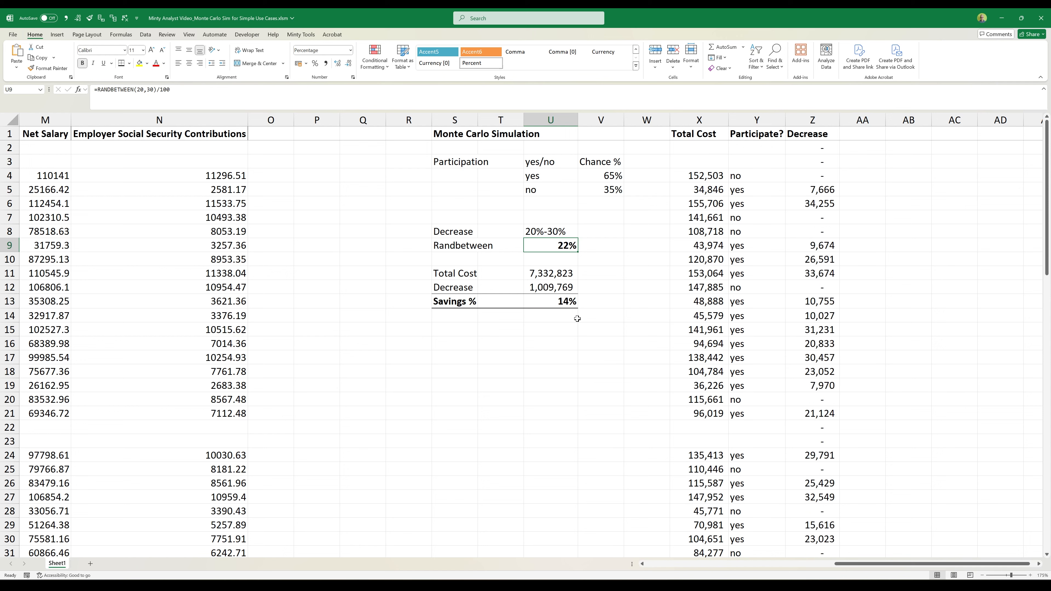
key(F9)
key(F9)
key(F9)
key(F9)
key(F9)
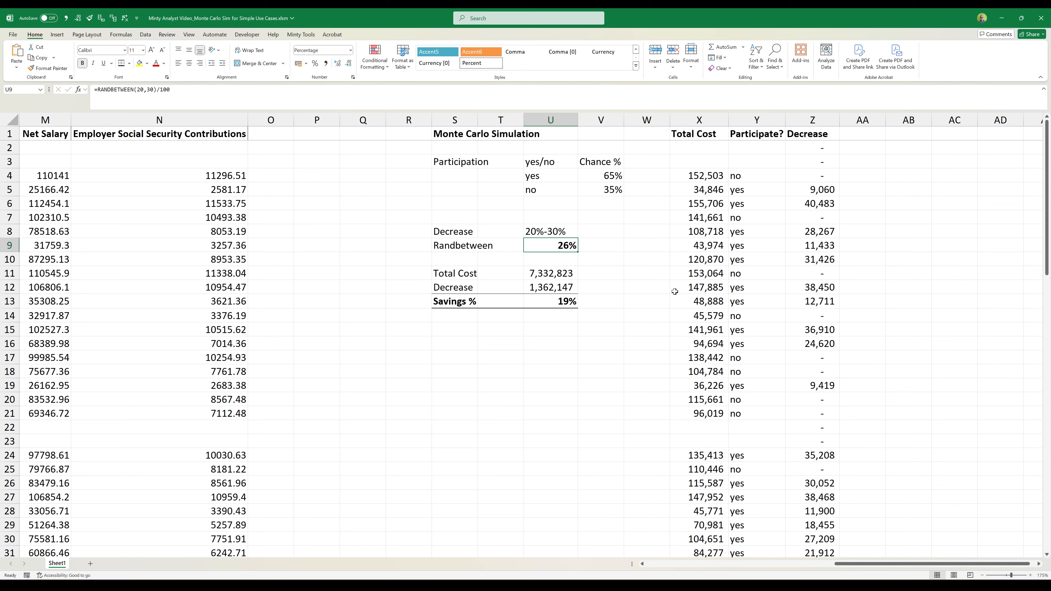
key(F9)
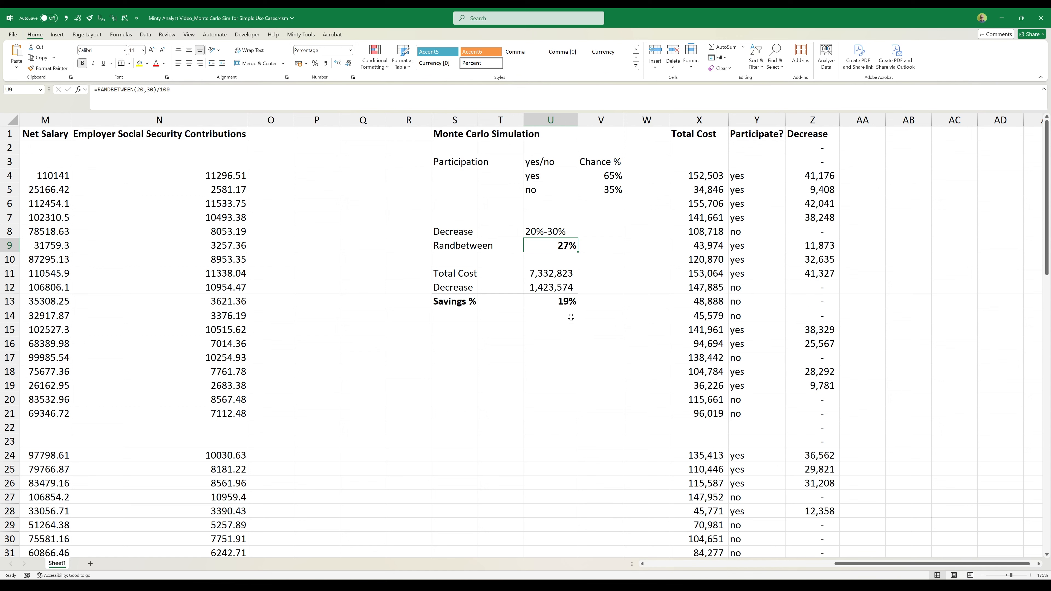
key(F9)
click(571, 317)
key(F9)
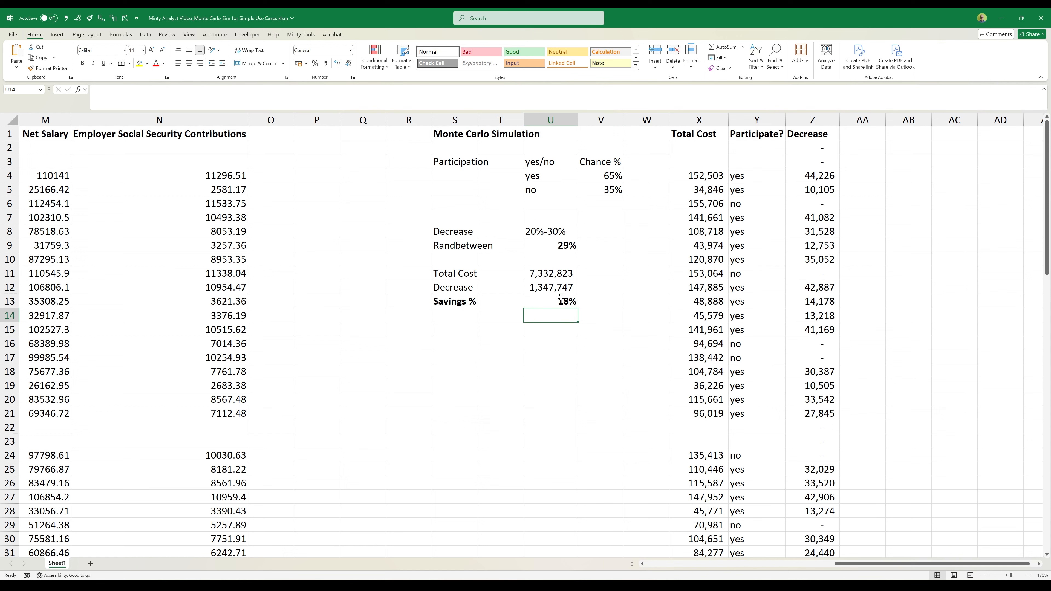
click(561, 298)
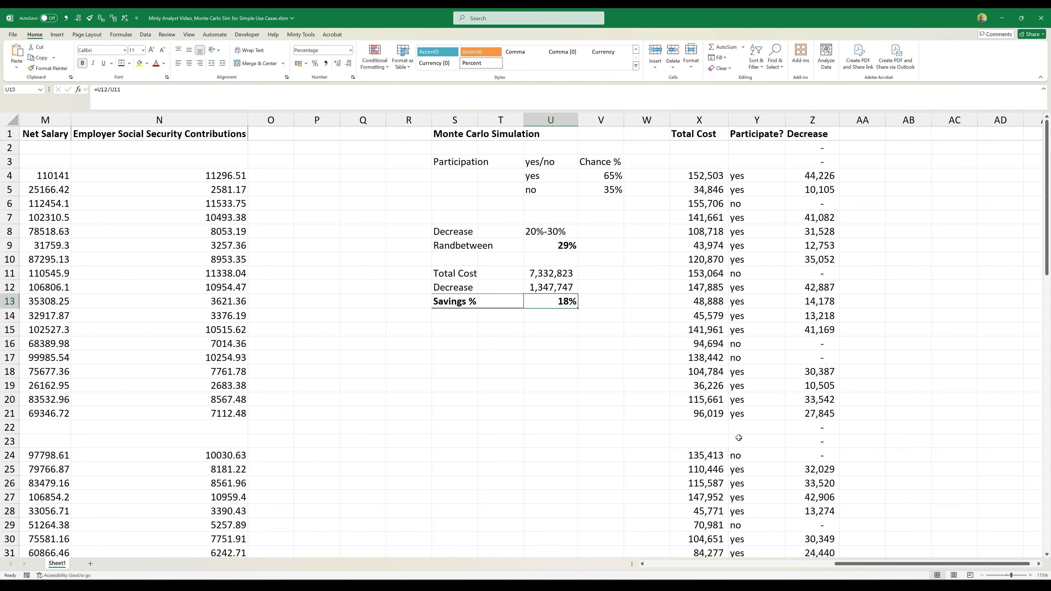
- Add the headings "Iteration" in AB1 and "Decrease" in AC1
scroll(739, 438, right, 2)
click(680, 135)
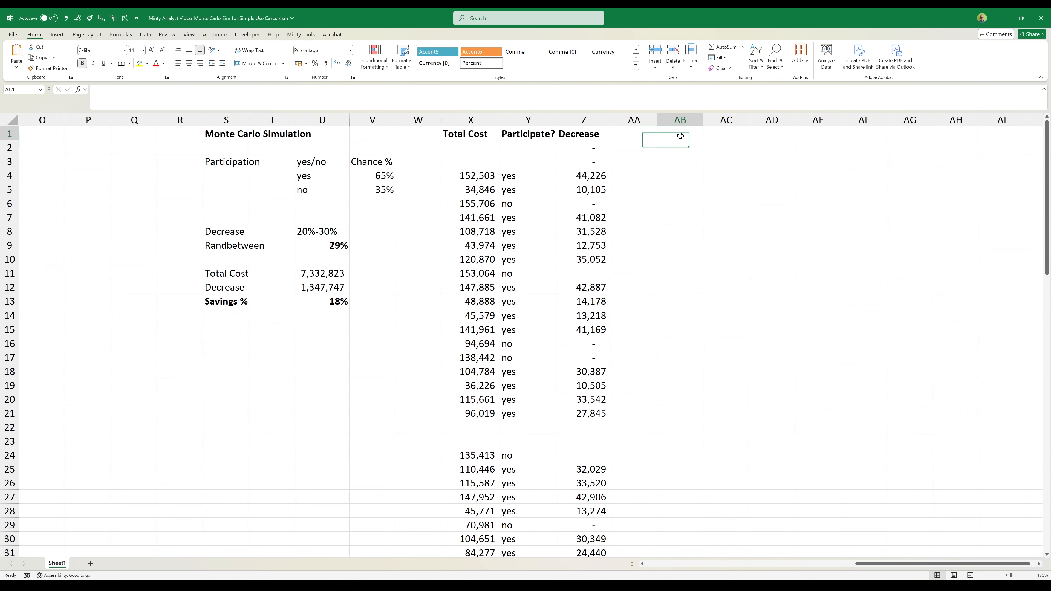
text(Iteration)
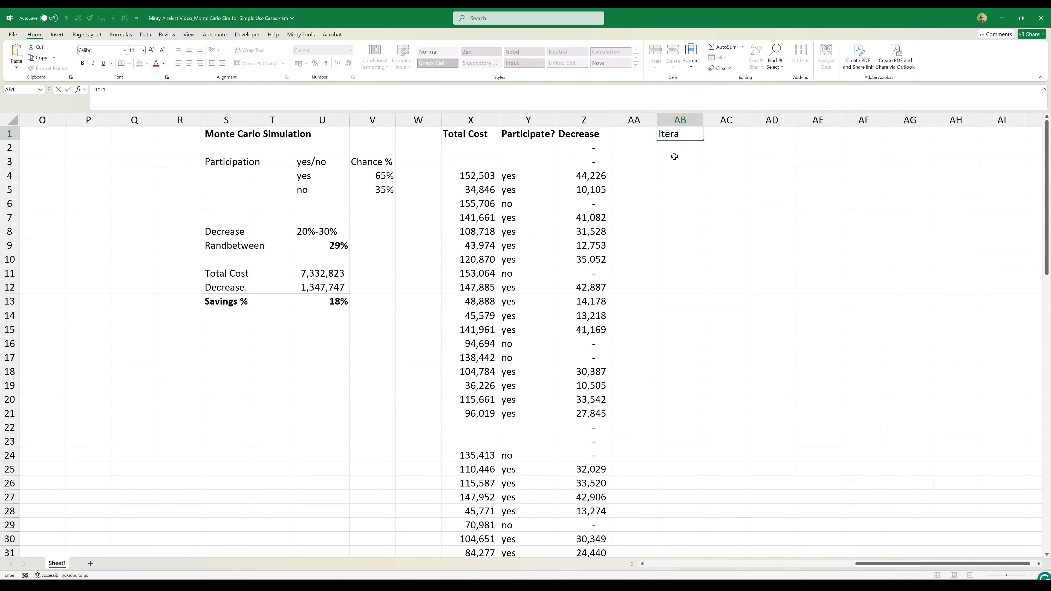
key(Tab)
text(Decrease)
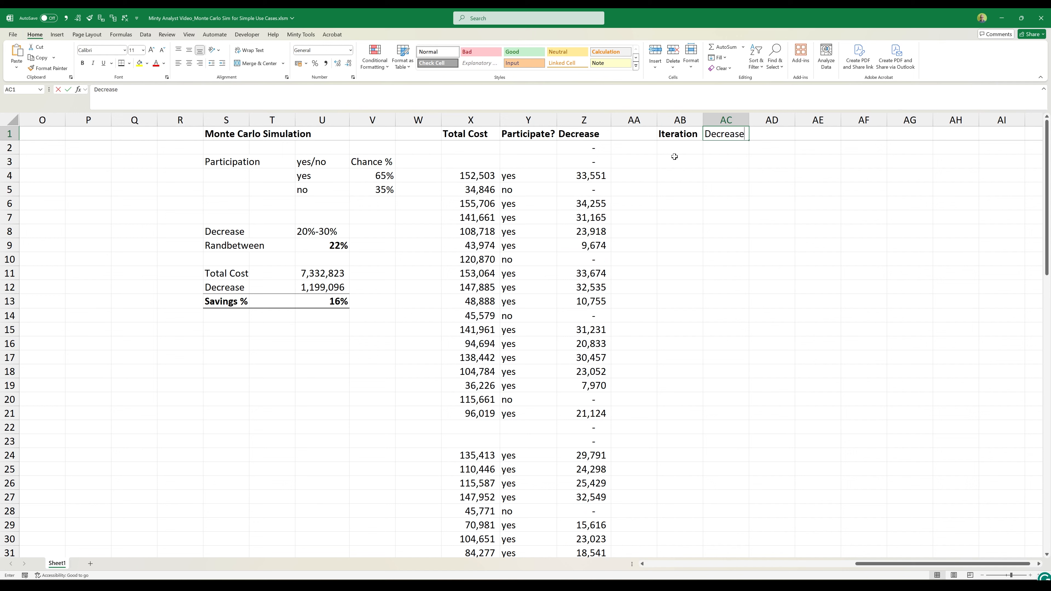
key(Return)
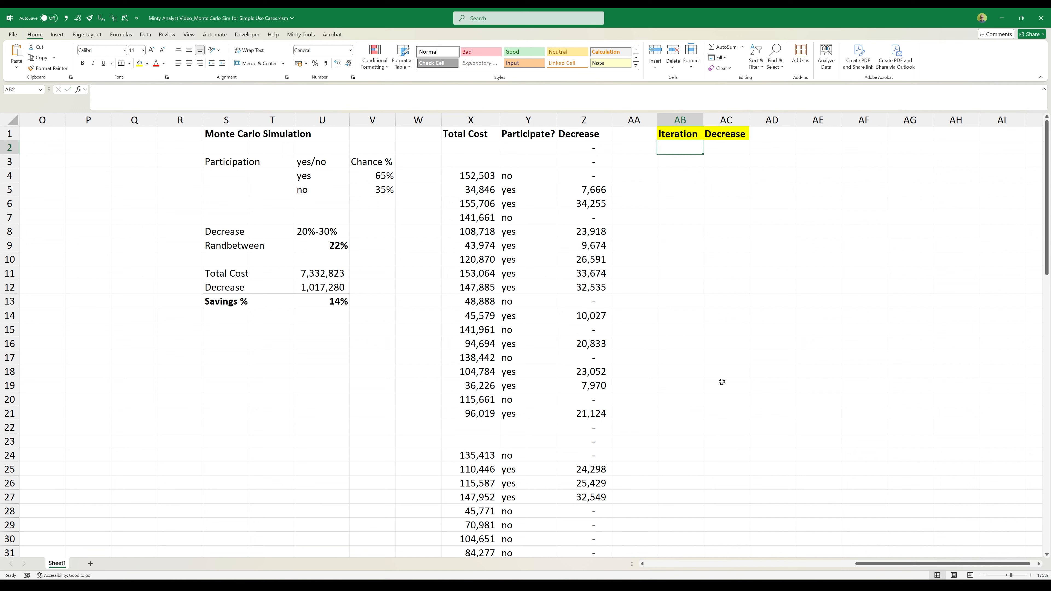
- Add the label "Number of iterations to run" in S15
click(226, 329)
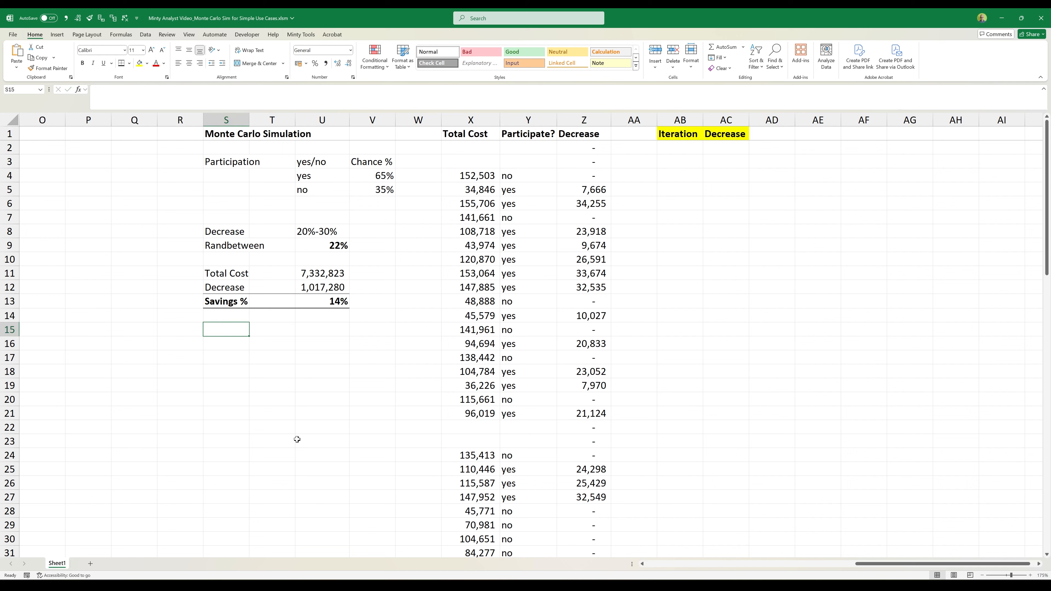
text(Number of ite)
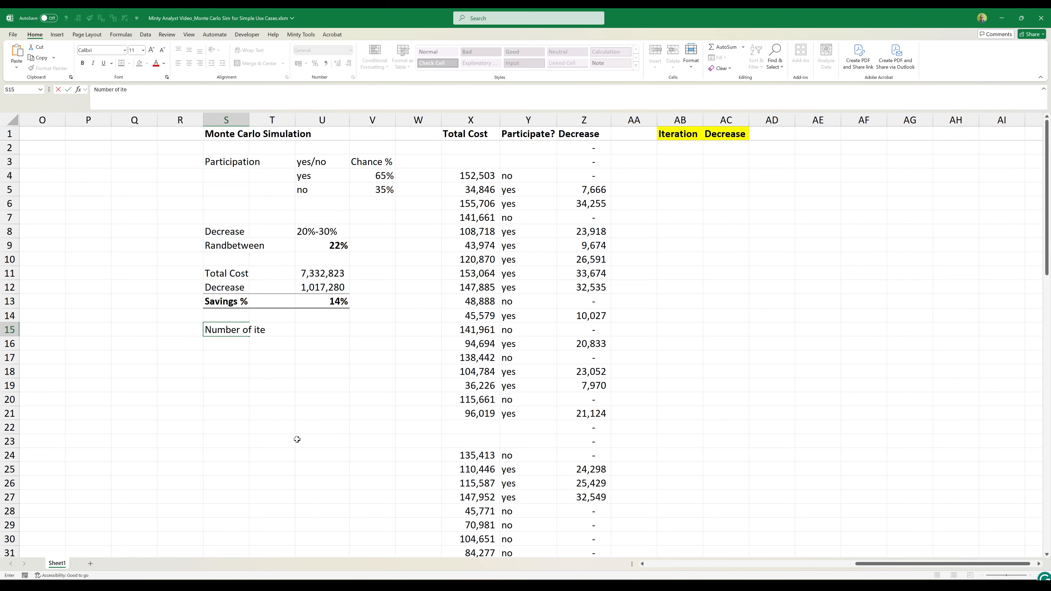
text(rations to run)
key(Return)
- Apply the Input cell style to V15 and enter 10 as the number of iterations
key(Up)
key(Right)
key(Right)
key(Right)
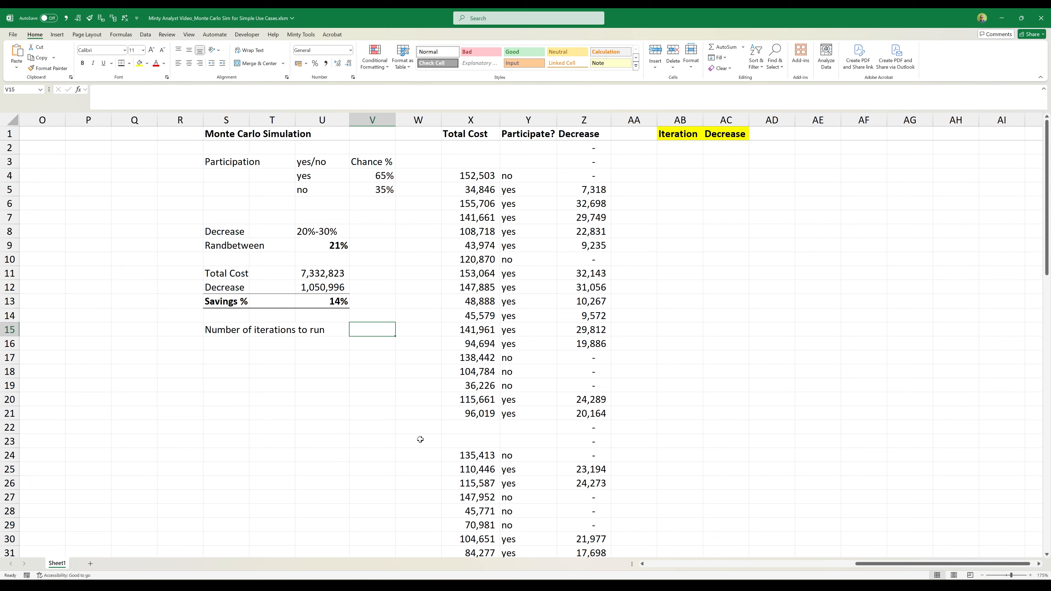
click(525, 63)
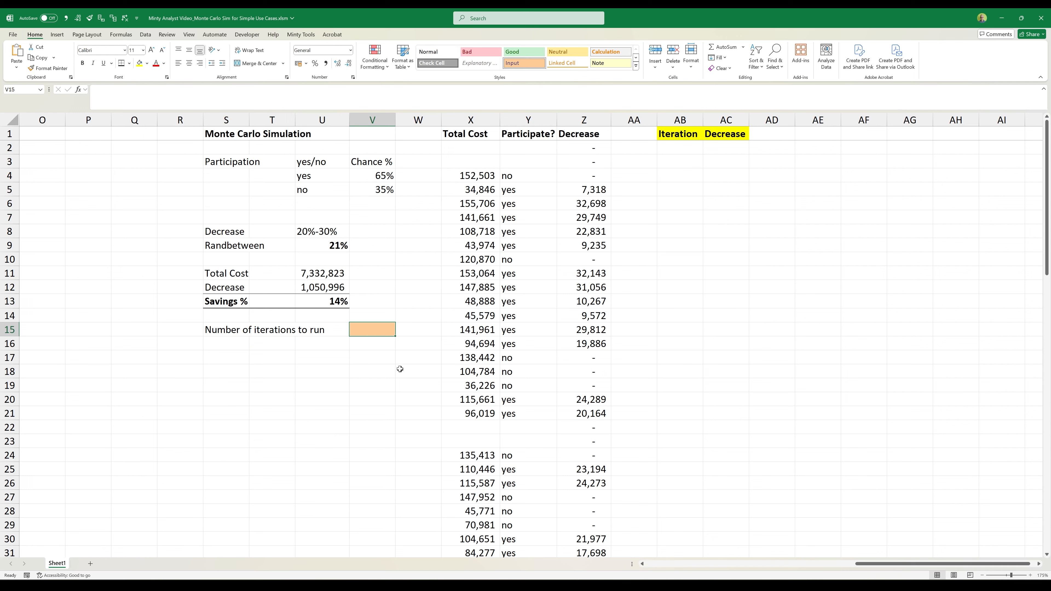
text(10)
key(Return)
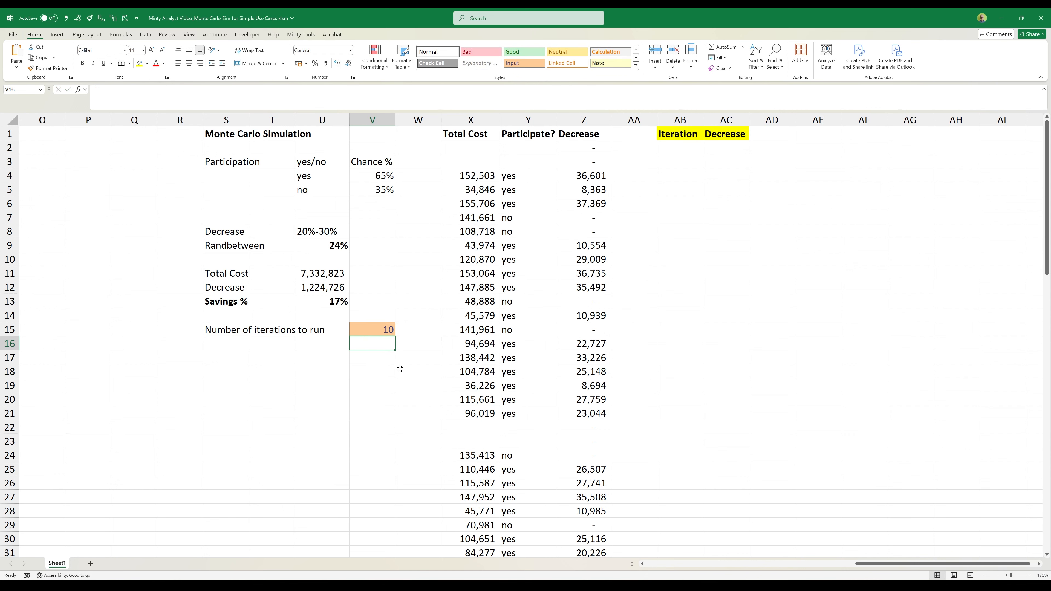
- Add the label "Average Decrease" in S18
key(Down)
key(Down)
key(Left)
key(Left)
key(Left)
text(Average Decre)
key(Return)
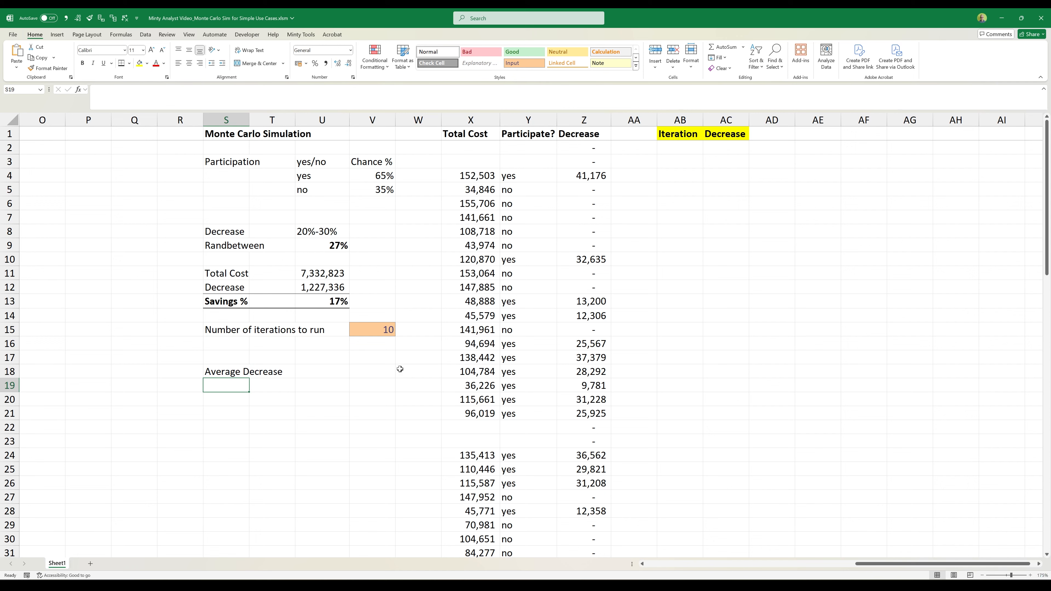
- Calculate the average of the whole column AC in U18 with =AVERAGE(AC:AC)
key(Up)
key(Right)
key(Right)
text(=averag)
key(Tab)
key(Right)
key(Right)
key(Right)
key(Right)
key(Right)
key(Right)
key(Right)
key(Right)
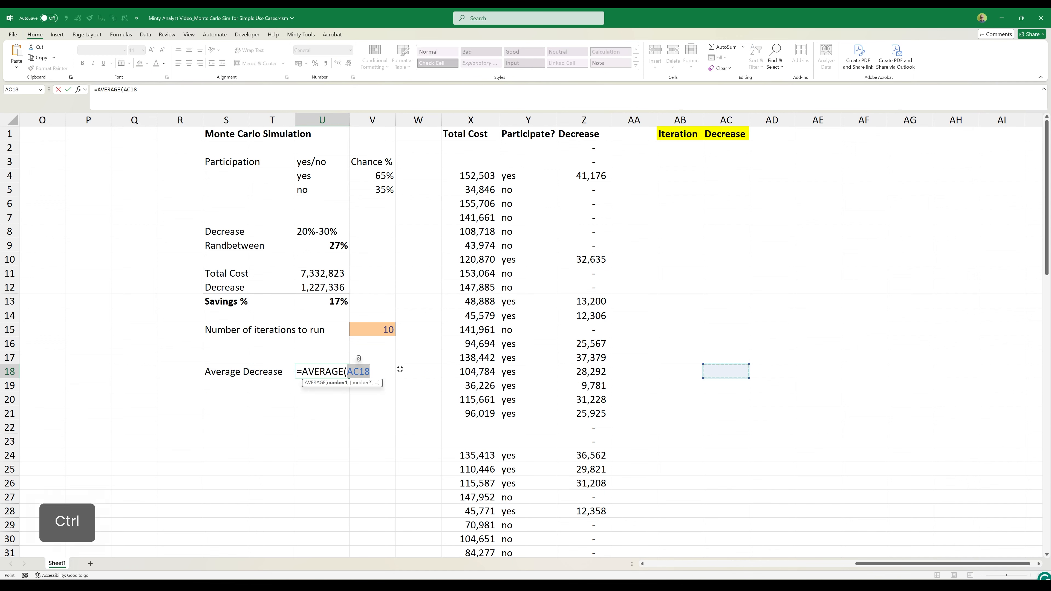
key(ctrl+space)
key(Return)
- Copy the Savings % row S13:U13 to row 19, directly below Average Decrease
key(ctrl+Up)
key(ctrl+Up)
key(ctrl+shift+Right)
key(ctrl+c)
key(Down)
key(Down)
key(Down)
key(Down)
key(Down)
key(Down)
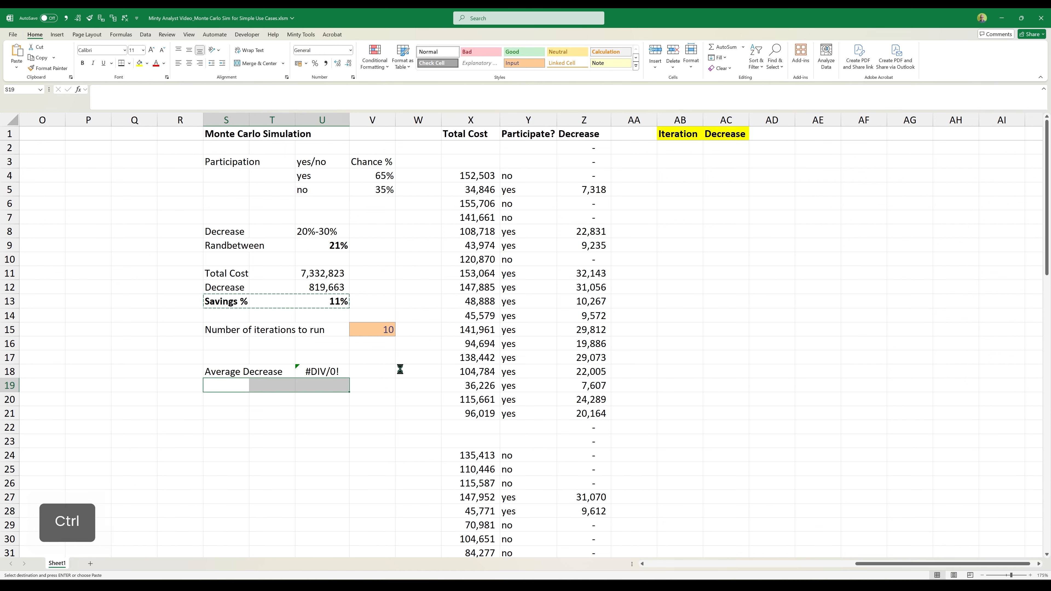
key(ctrl+v)
- Calculate the average savings share in U19 as U18 divided by the total cost in U11
key(Right)
key(Right)
text(=)
key(Up)
text(/)
key(Up)
key(Up)
key(Up)
key(Up)
key(Up)
key(Up)
key(Up)
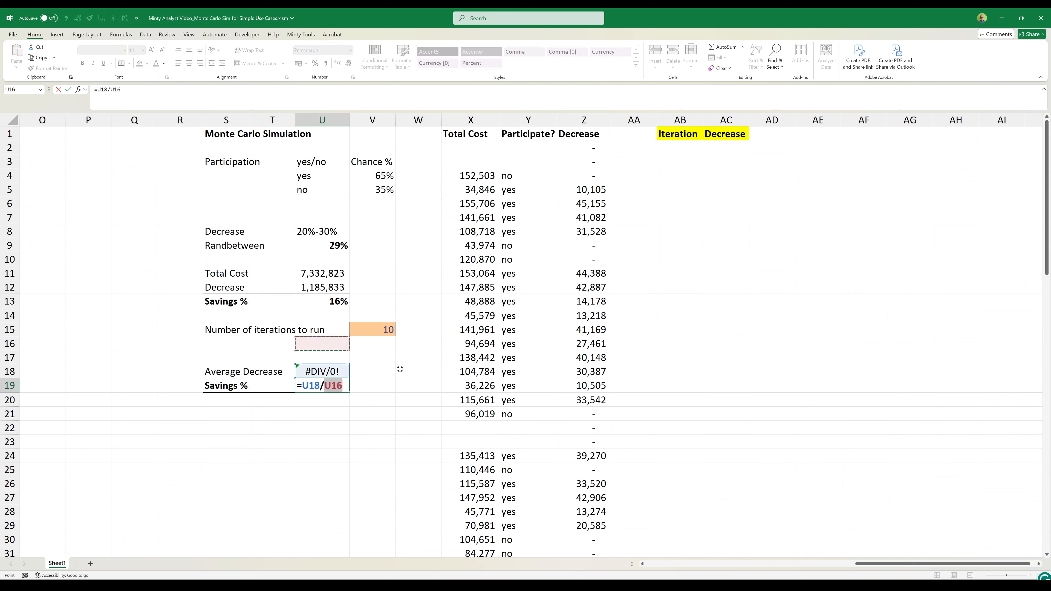
key(Return)
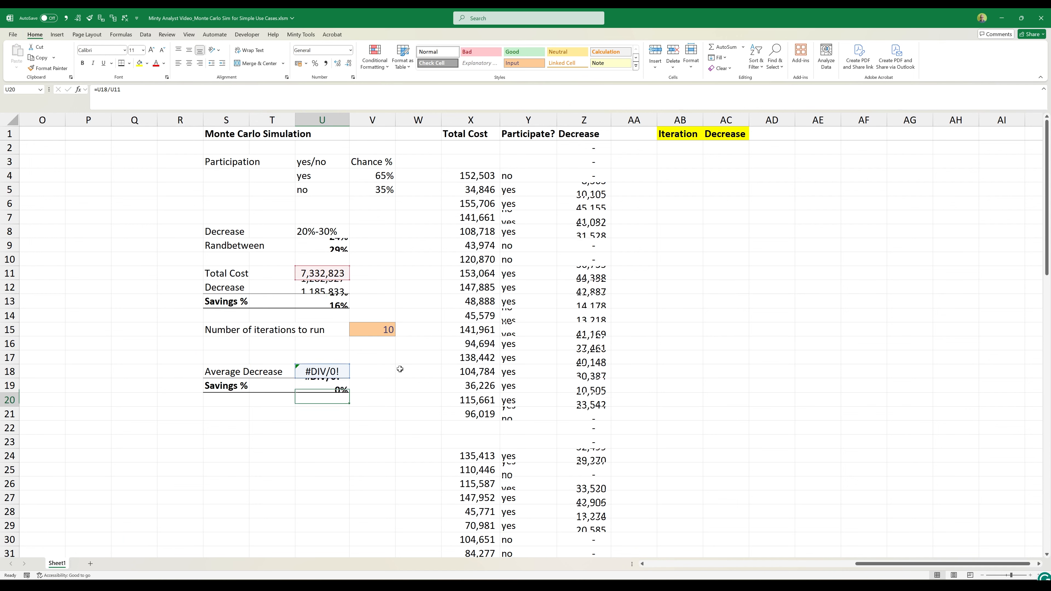
key(Up)
key(Up)
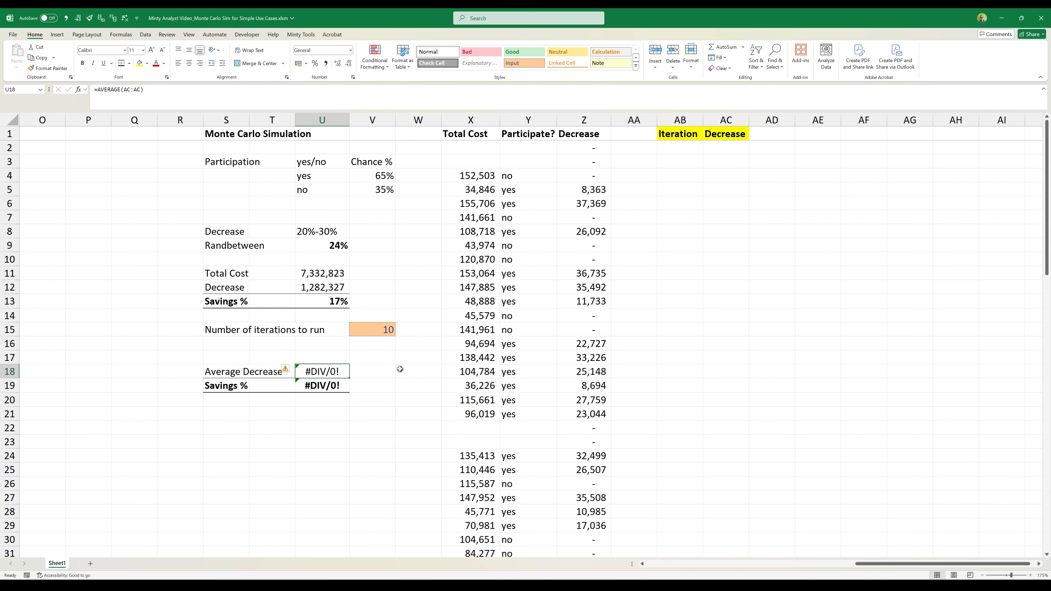
drag(722, 148, 724, 400)
click(344, 384)
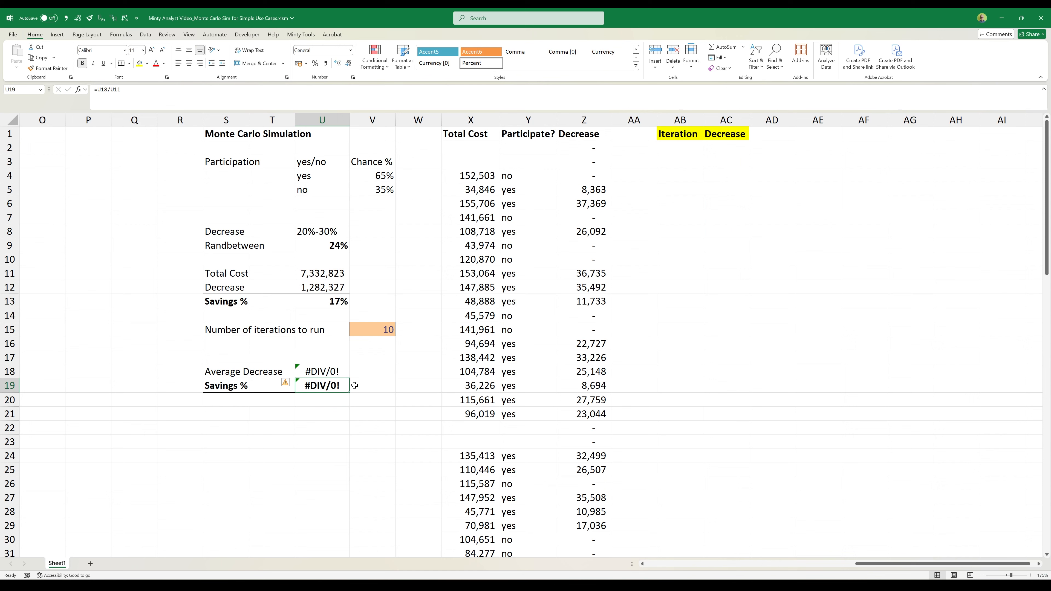
drag(733, 145, 720, 514)
click(322, 372)
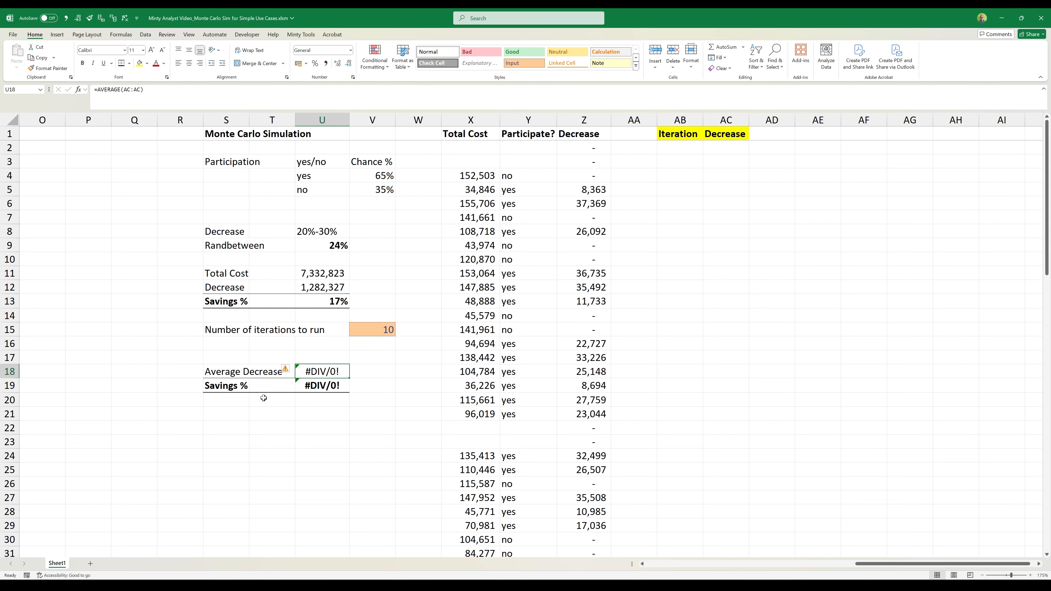
- Check in the ribbon customization options that the Developer tab is enabled
scroll(298, 347, down, 3)
click(224, 289)
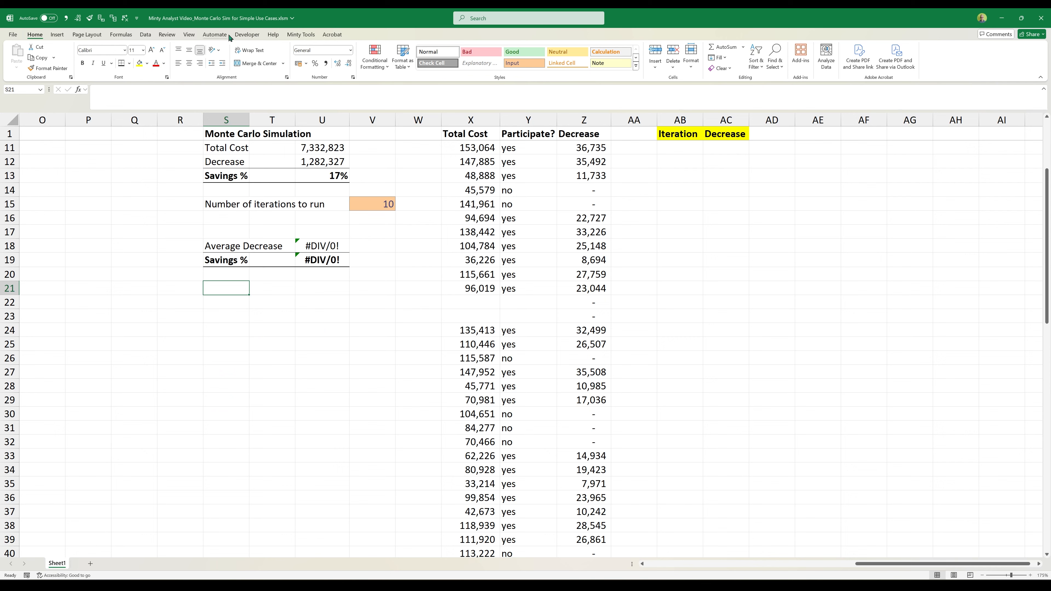
click(249, 37)
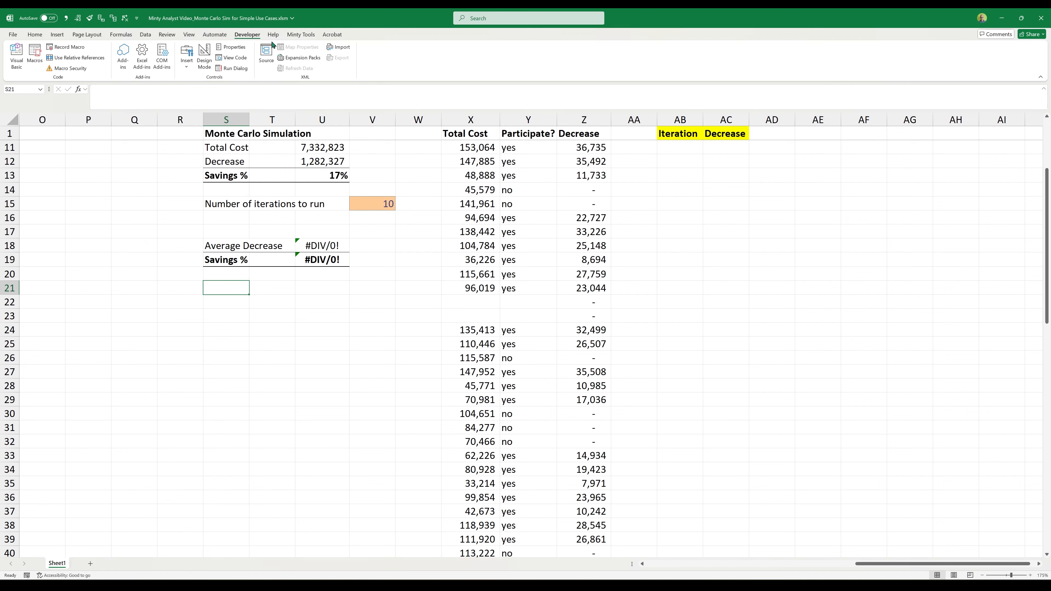
right_click(303, 34)
click(309, 70)
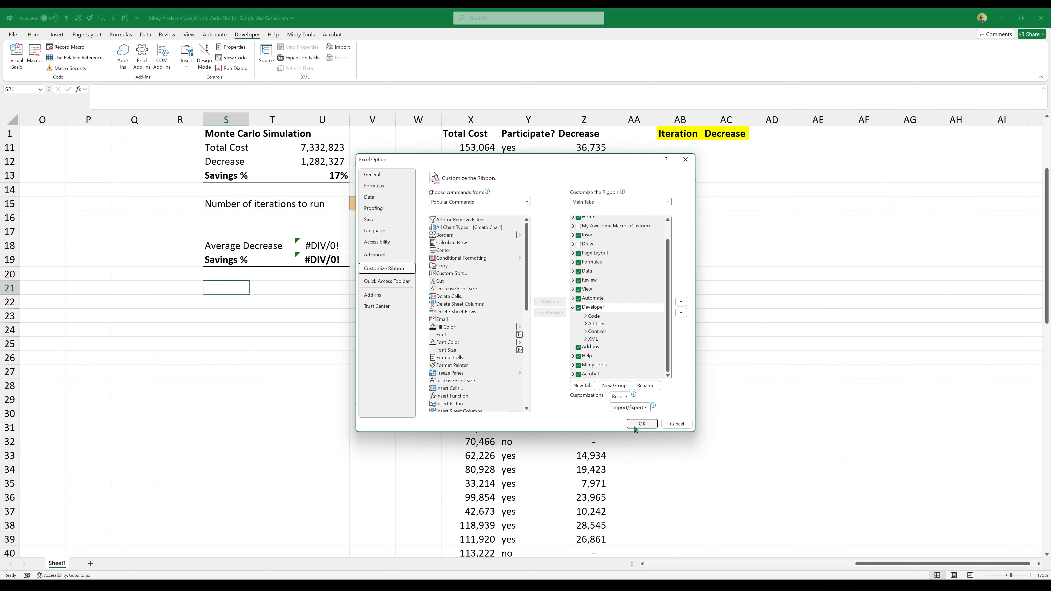
click(642, 424)
- Draw a form-control button over about S22:U24, below the average savings block, and create a new macro for it
click(187, 61)
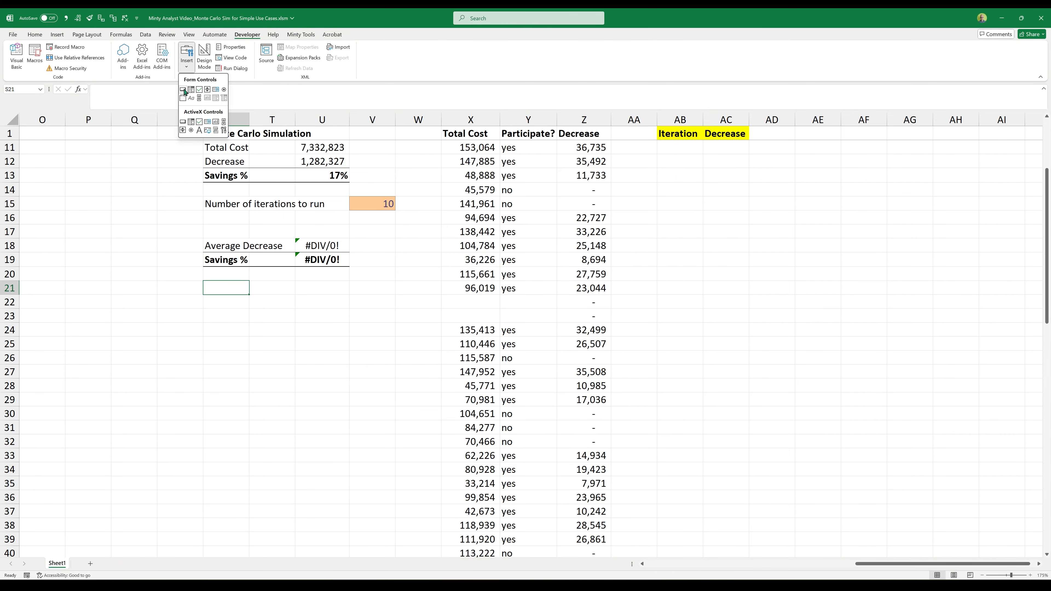
click(183, 90)
drag(205, 303, 347, 340)
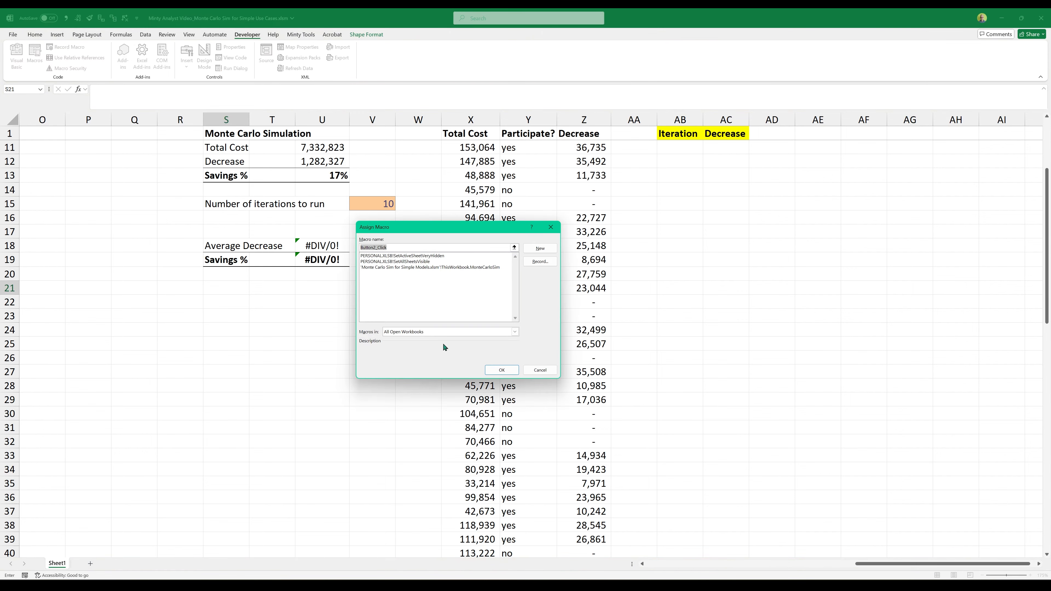
click(538, 250)
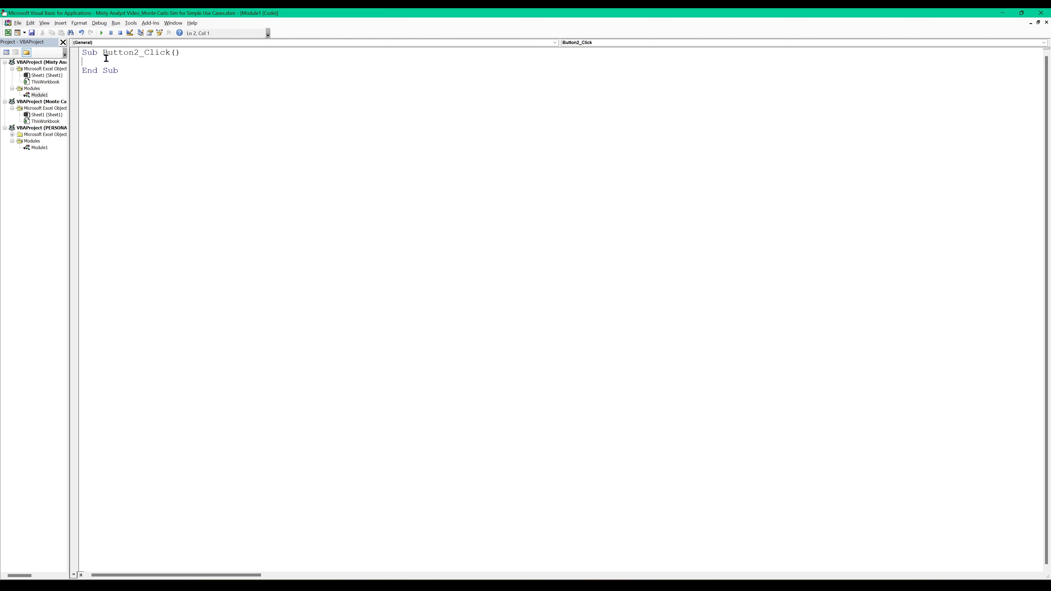